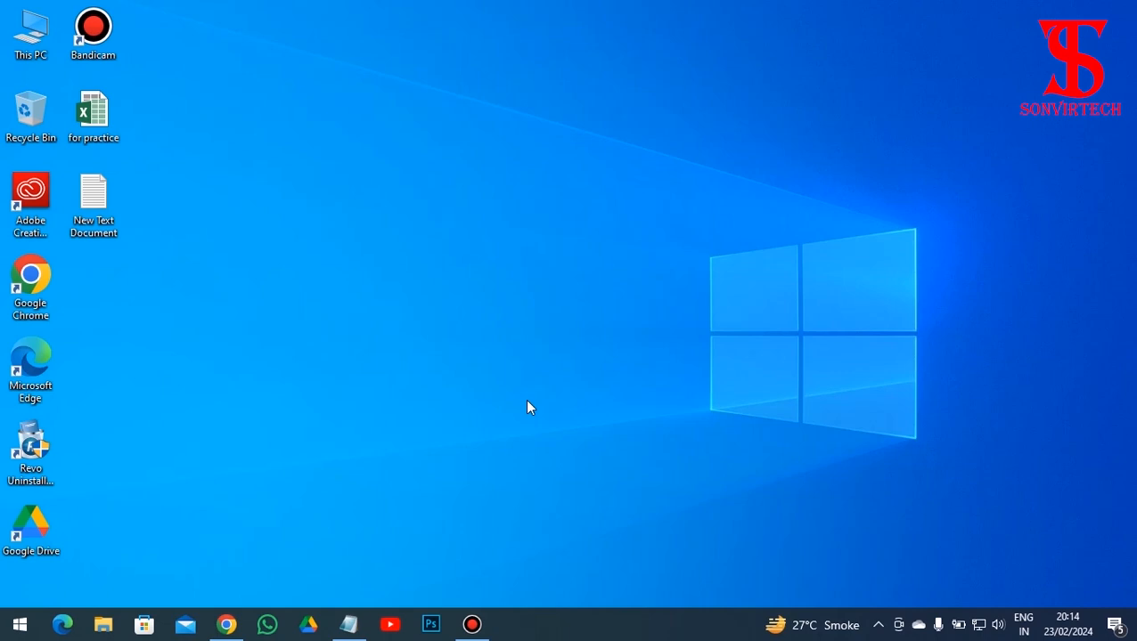
Switch to Chrome and look over the edit page of the post "12 paid professional video editors for MacOS"
left_click(226, 624)
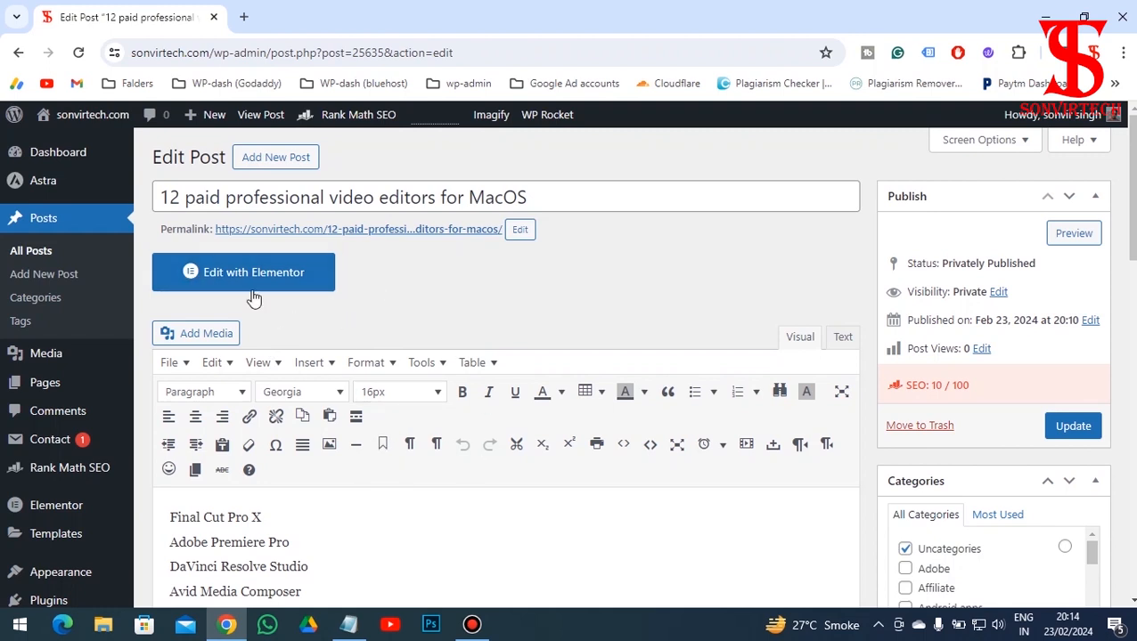
left_click_drag(540, 198, 148, 218)
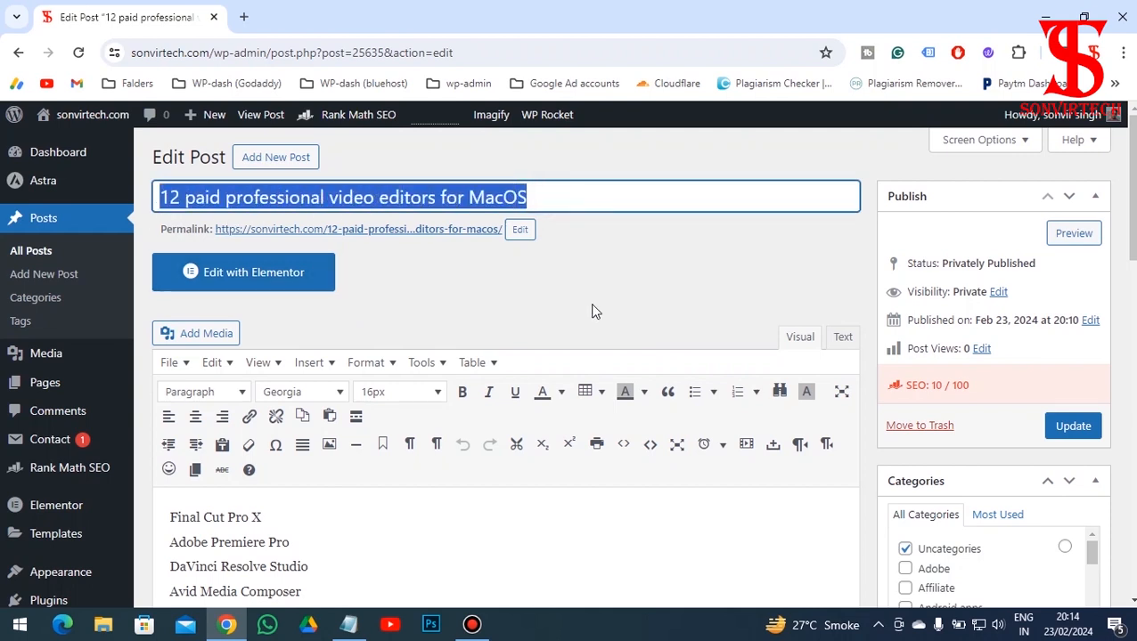
scroll(260, 438, "down", 3)
scroll(261, 438, "up", 3)
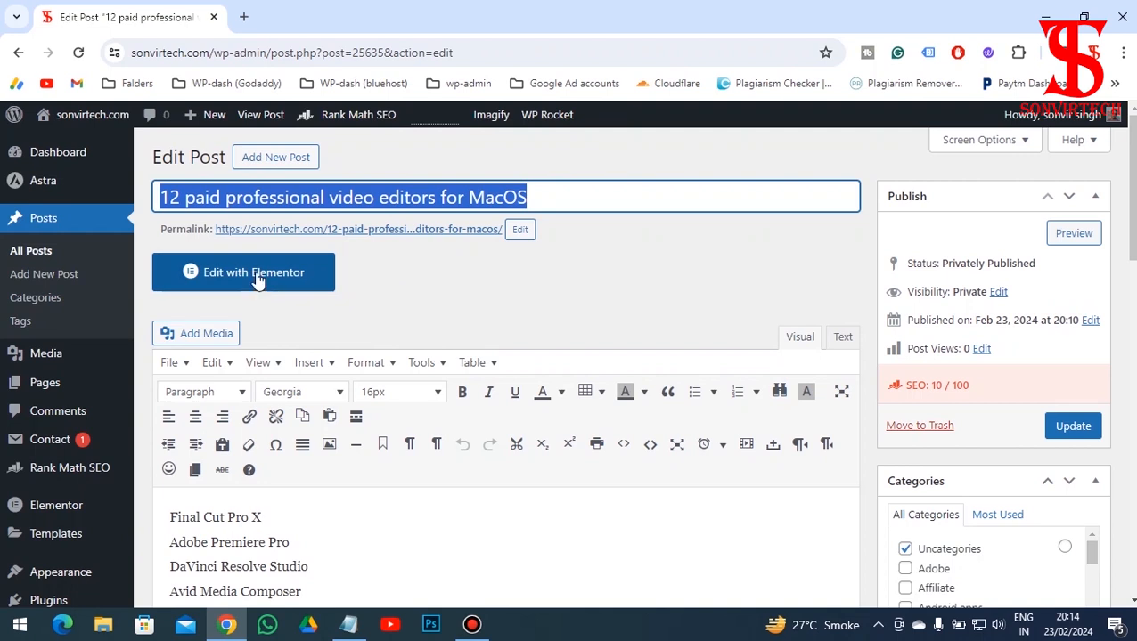
Try to open the post in Elementor and accept switching back to the default WordPress editor
left_click(257, 279)
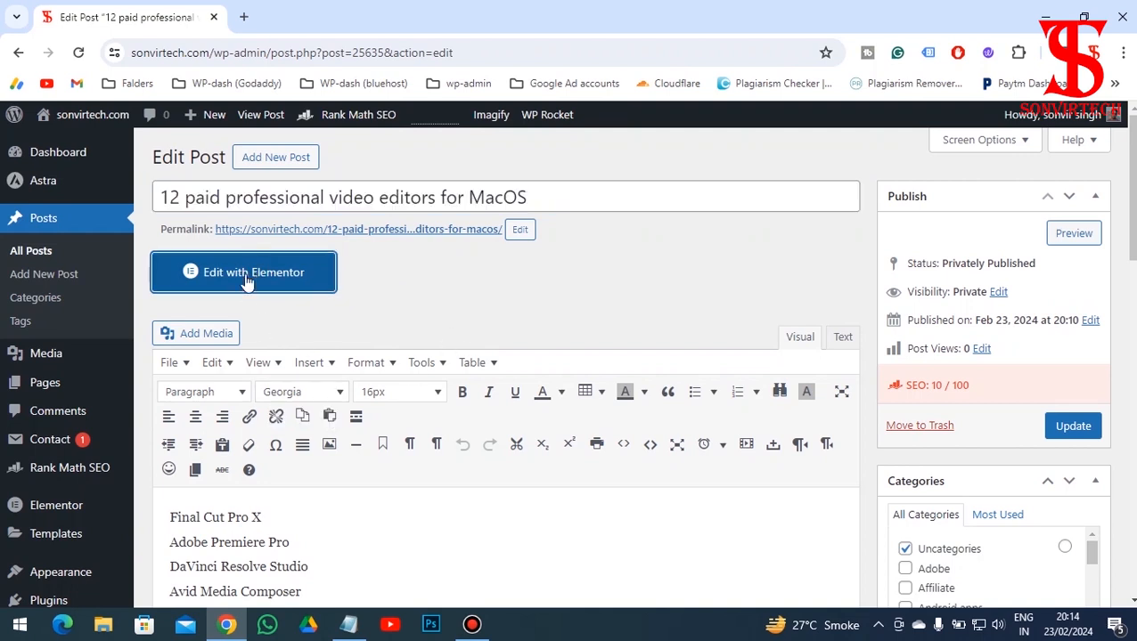
left_click(245, 276)
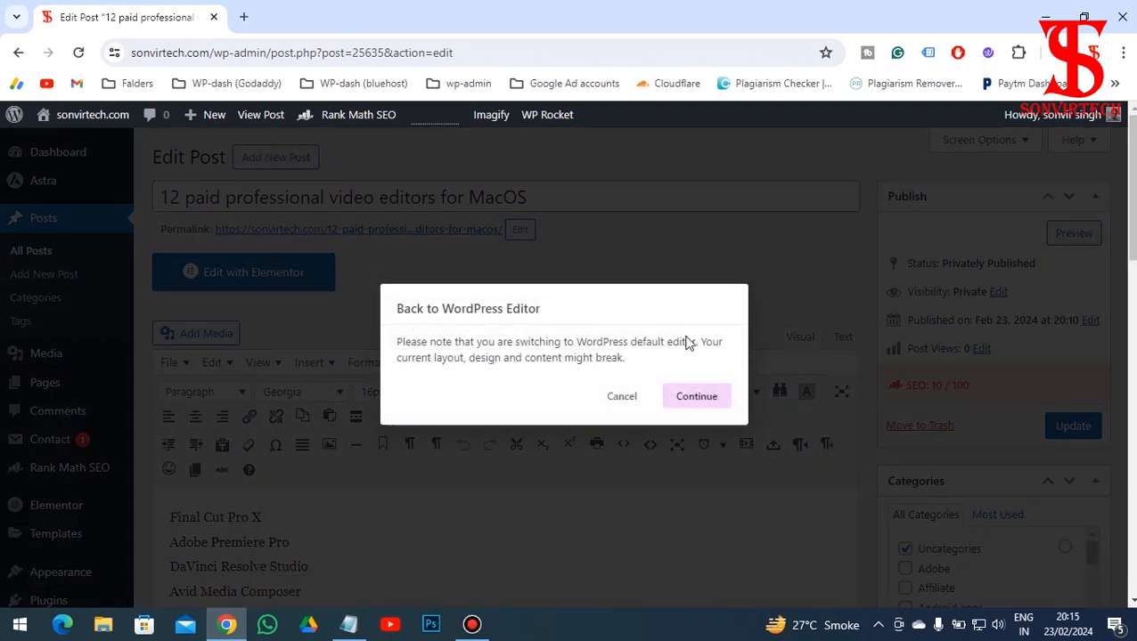
left_click(709, 403)
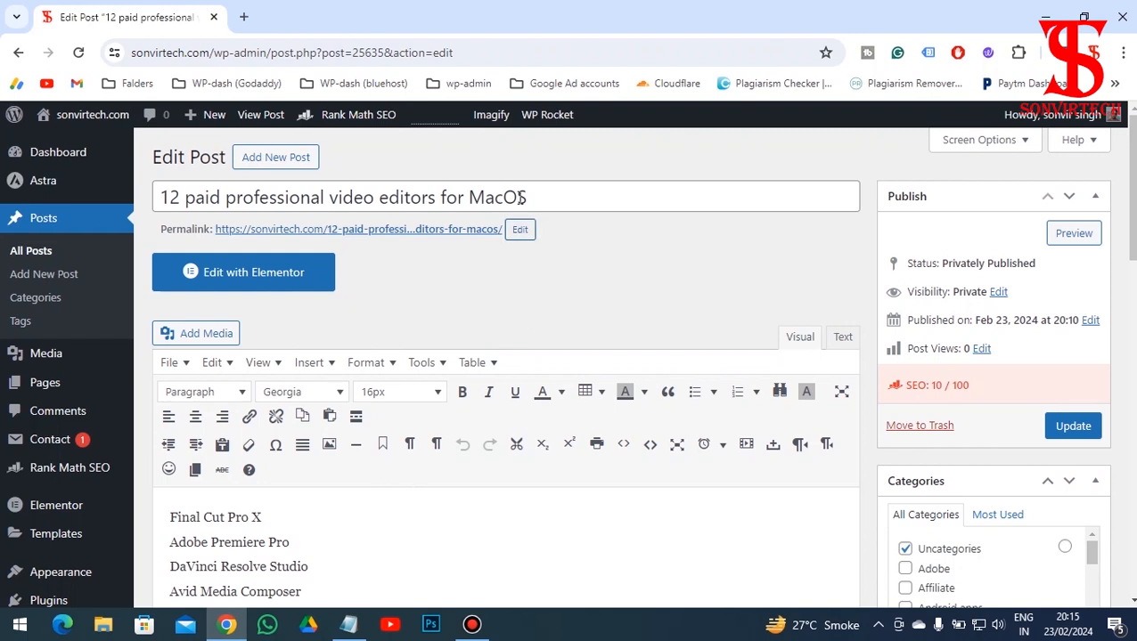
Open the site's installed plugins page in a new browser tab and locate the Classic Editor plugin
scroll(59, 427, "down", 2)
mouse_move(52, 439)
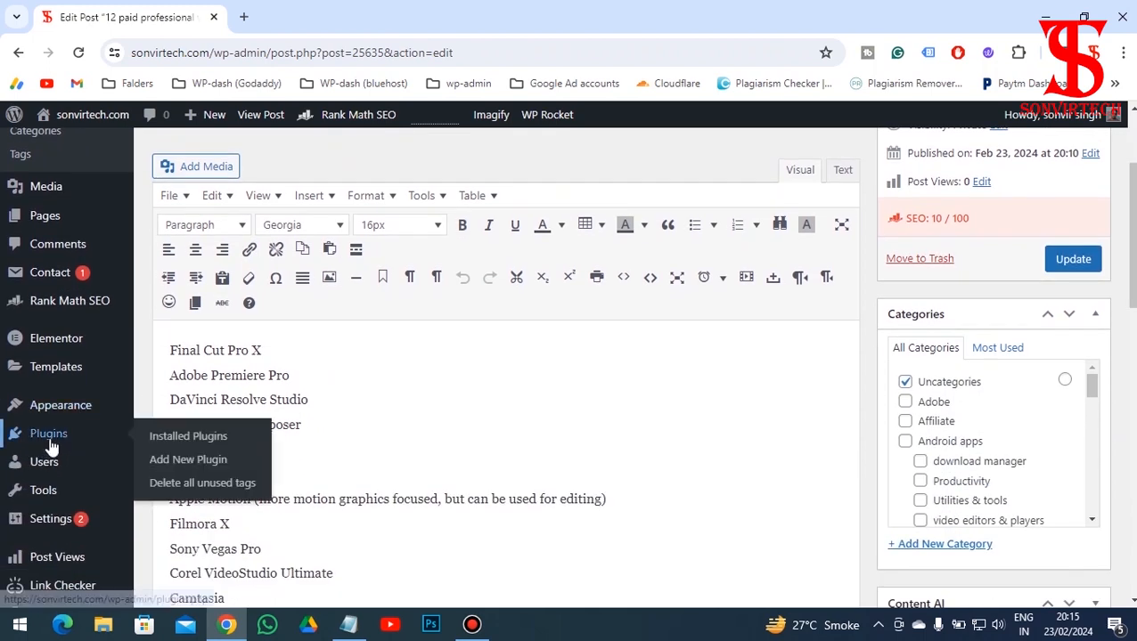
right_click(179, 436)
left_click(278, 214)
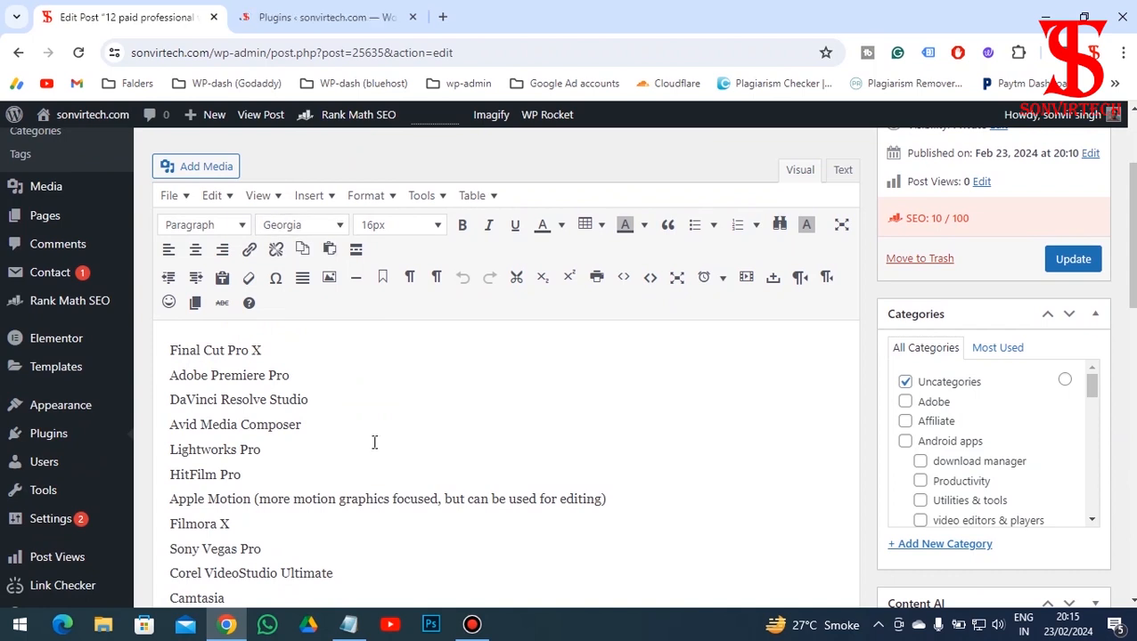
left_click(322, 21)
scroll(374, 451, "down", 2)
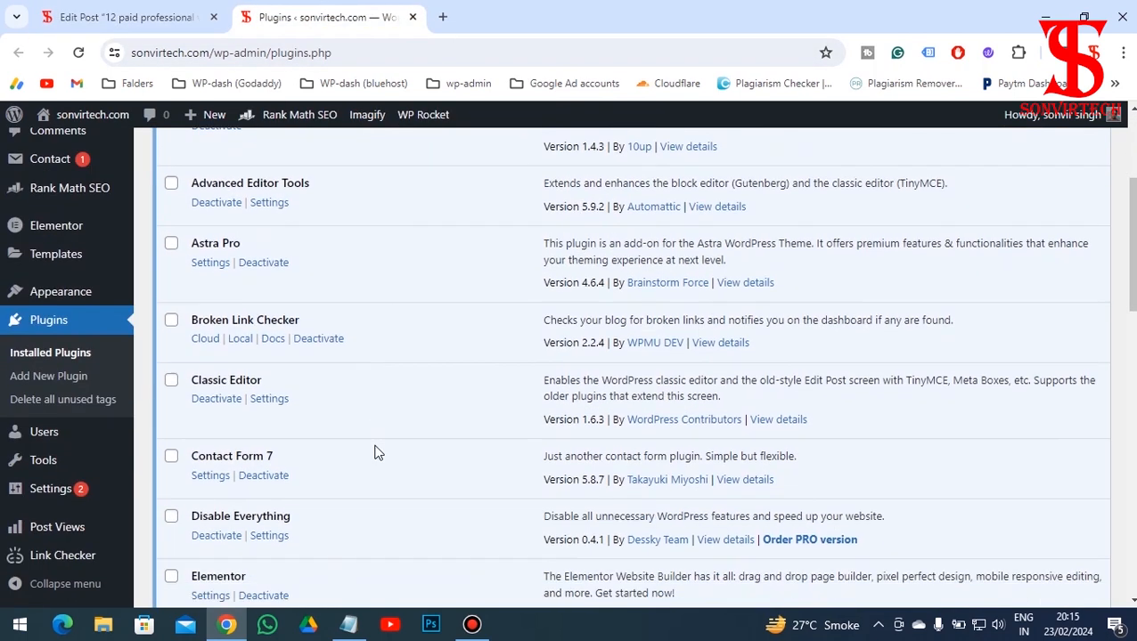
scroll(357, 428, "down", 1)
left_click_drag(249, 284, 186, 279)
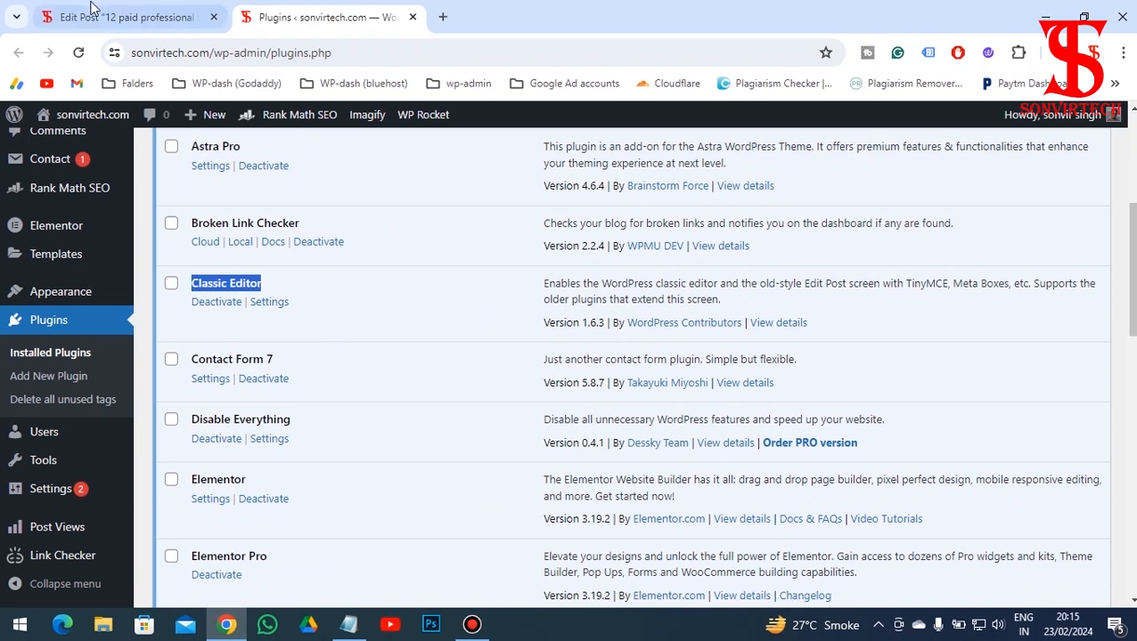
Compare the post's edit page with the installed plugins list, examining the Classic Editor entry and the other plugins
left_click(124, 17)
scroll(338, 356, "up", 3)
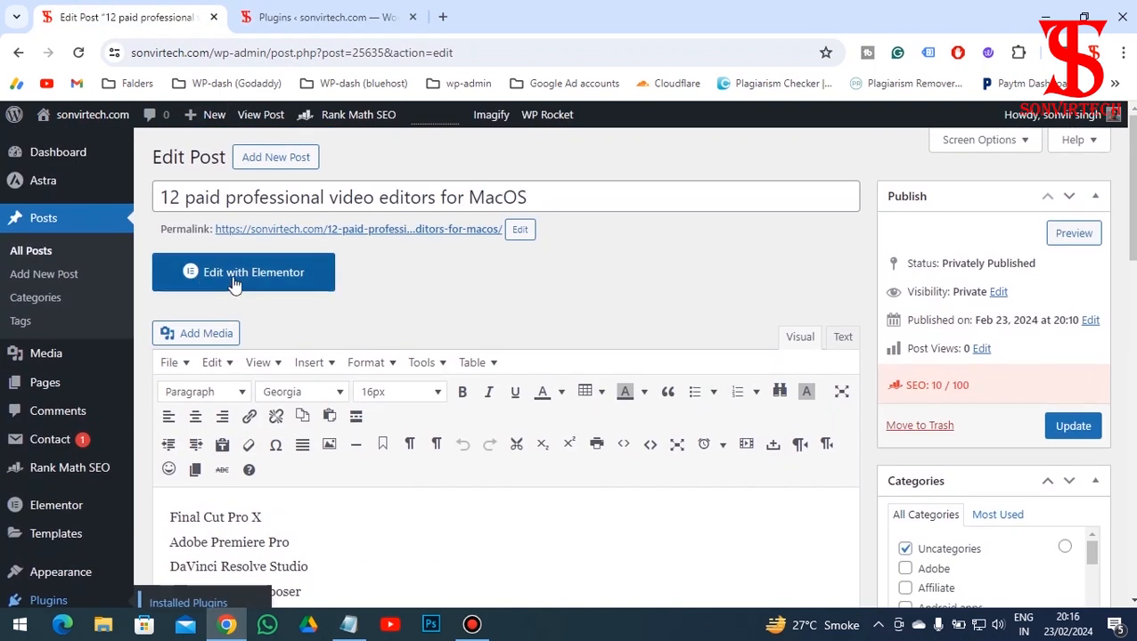
left_click(346, 25)
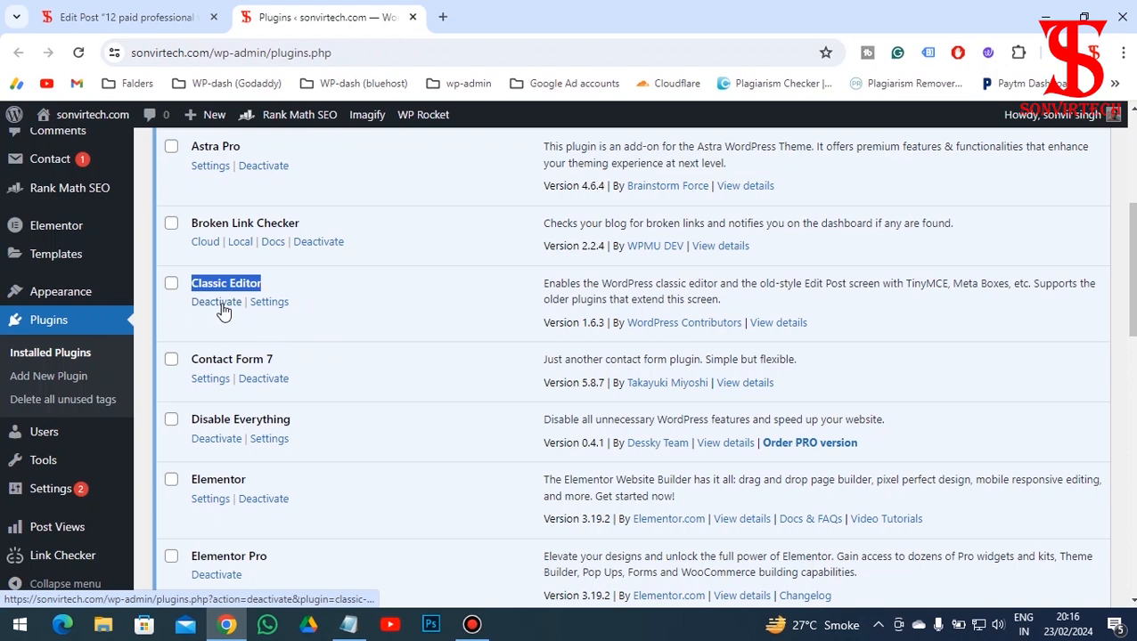
left_click(331, 296)
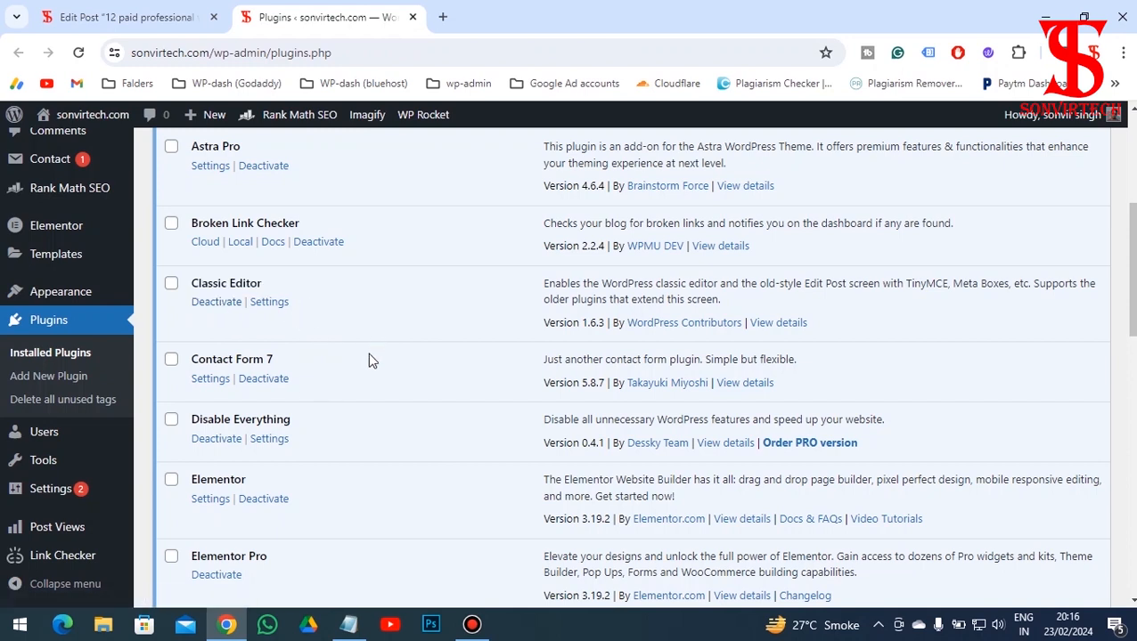
scroll(399, 389, "up", 2)
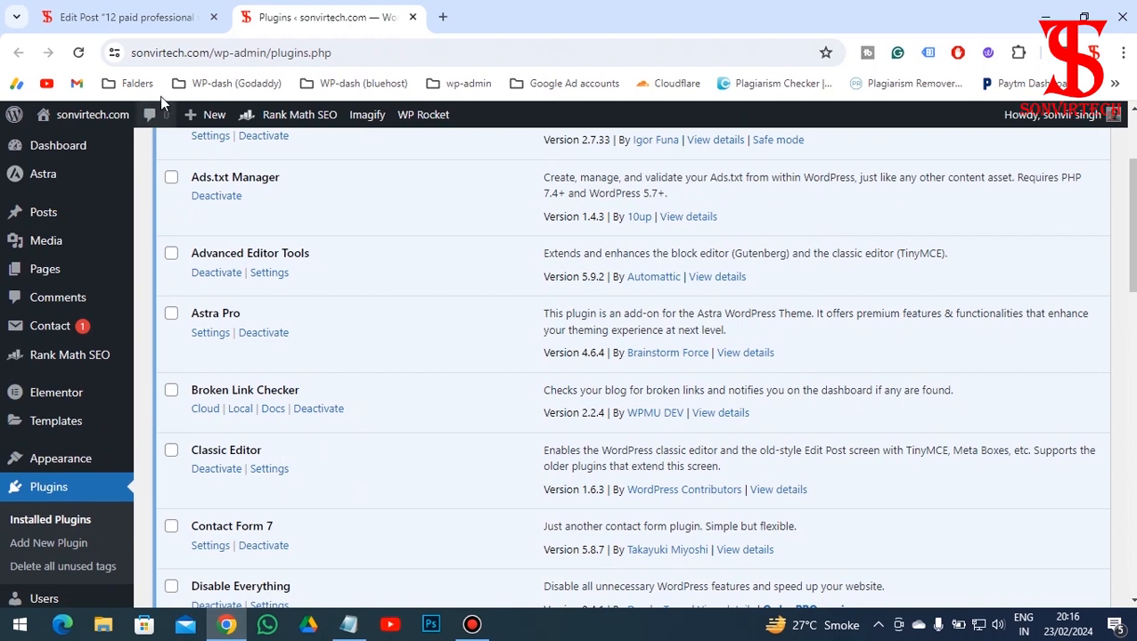
left_click(133, 17)
left_click(294, 17)
scroll(388, 424, "up", 2)
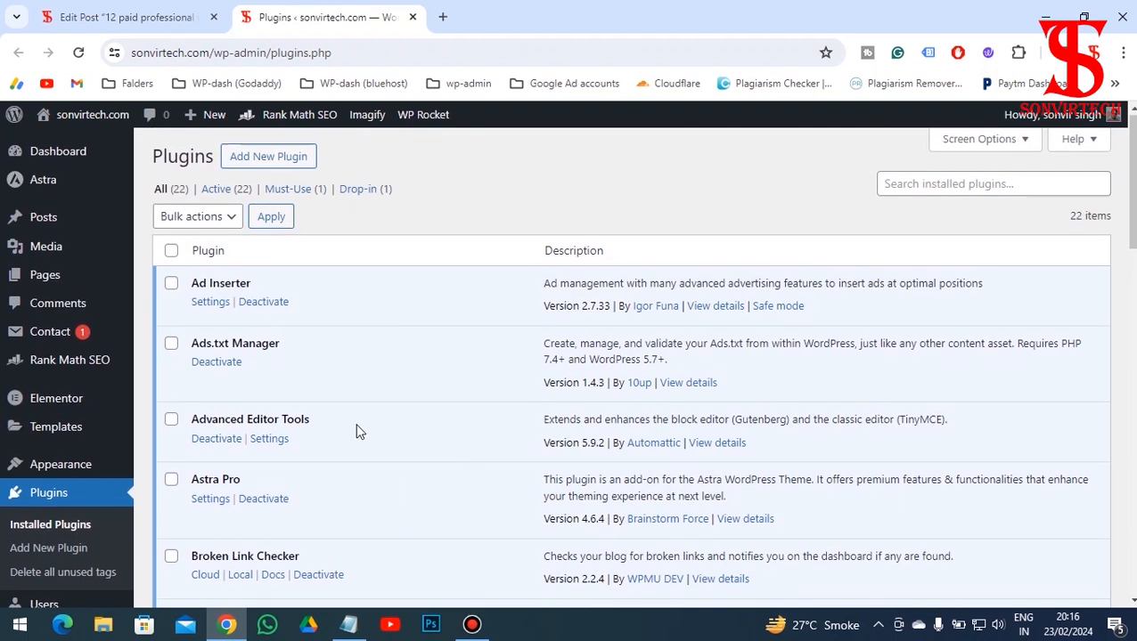
scroll(356, 431, "down", 2)
scroll(356, 431, "up", 2)
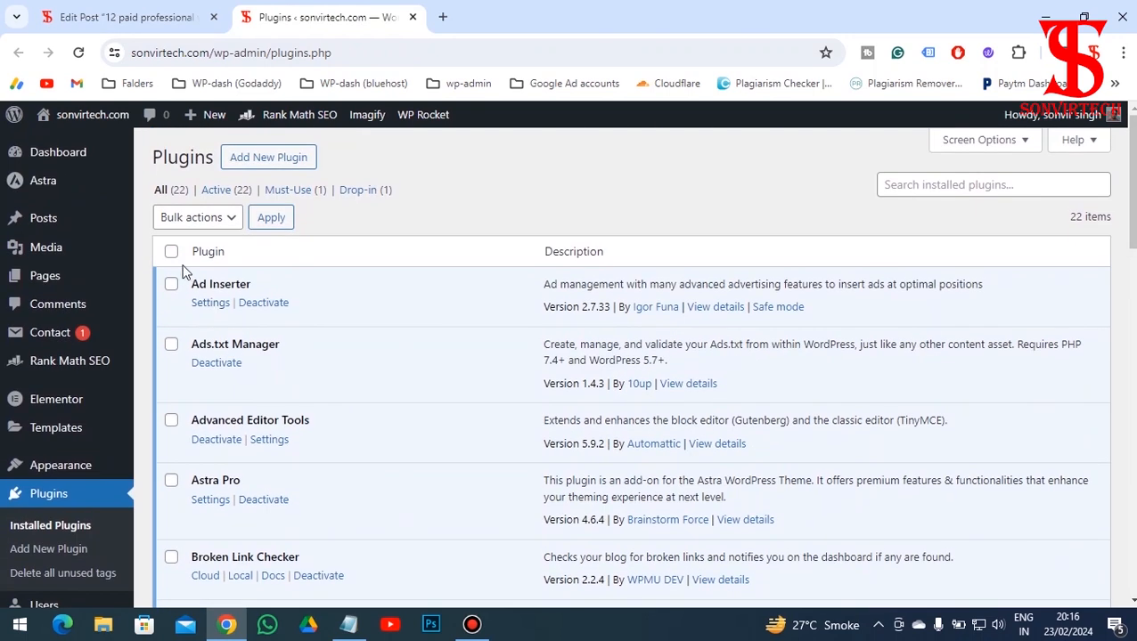
left_click(171, 251)
left_click(196, 217)
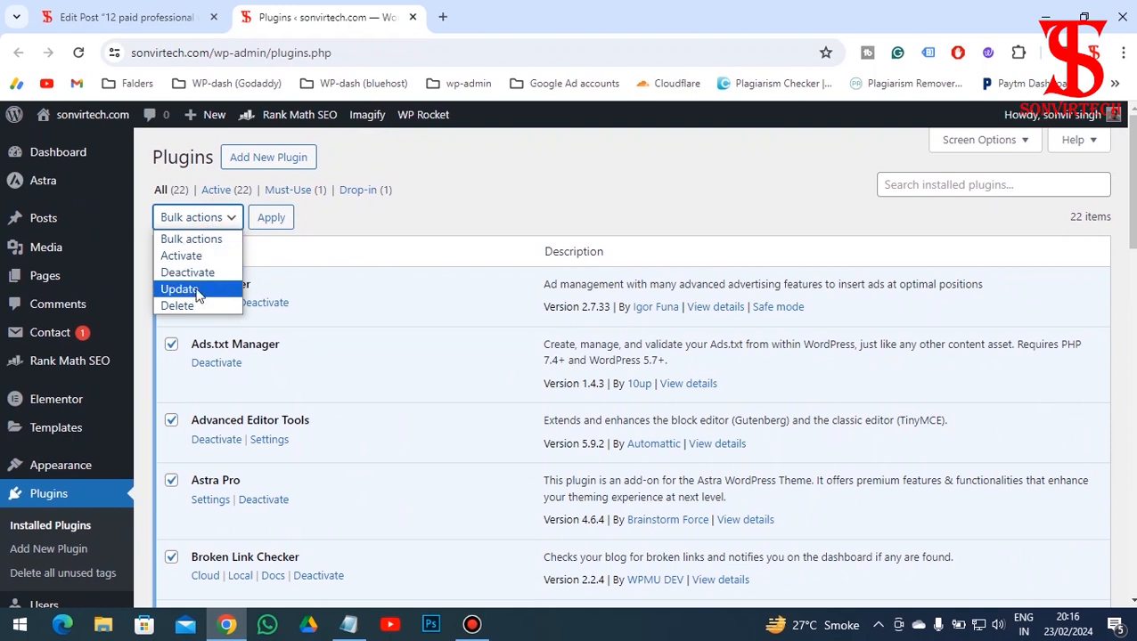
left_click(400, 316)
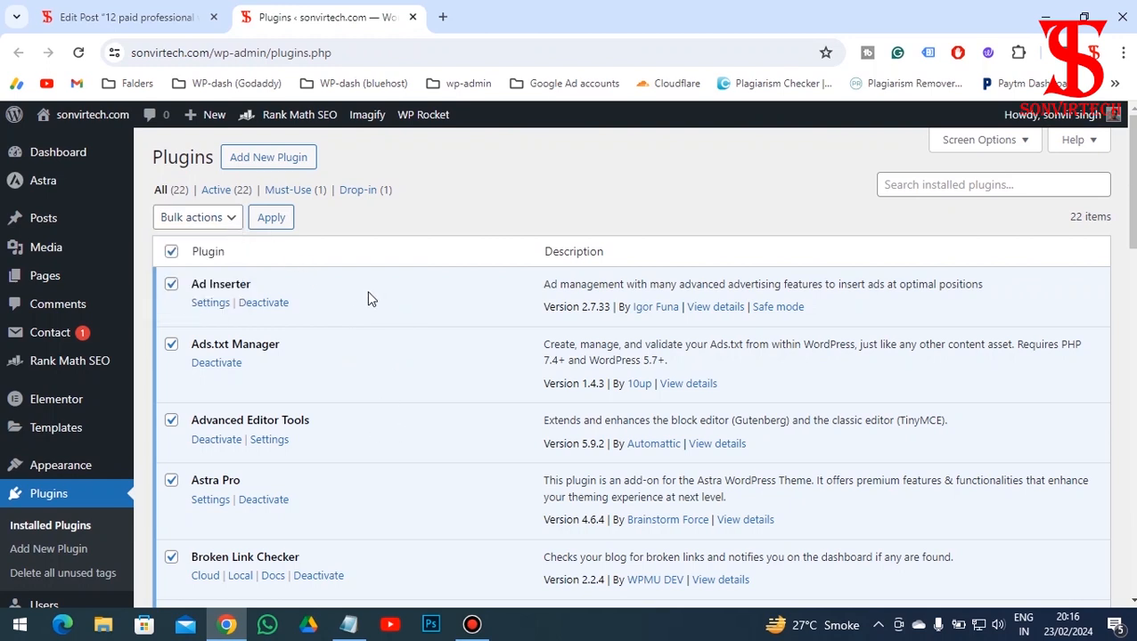
left_click(172, 255)
Deactivate the Classic Editor plugin and find its entry in the refreshed plugin list
scroll(370, 350, "down", 3)
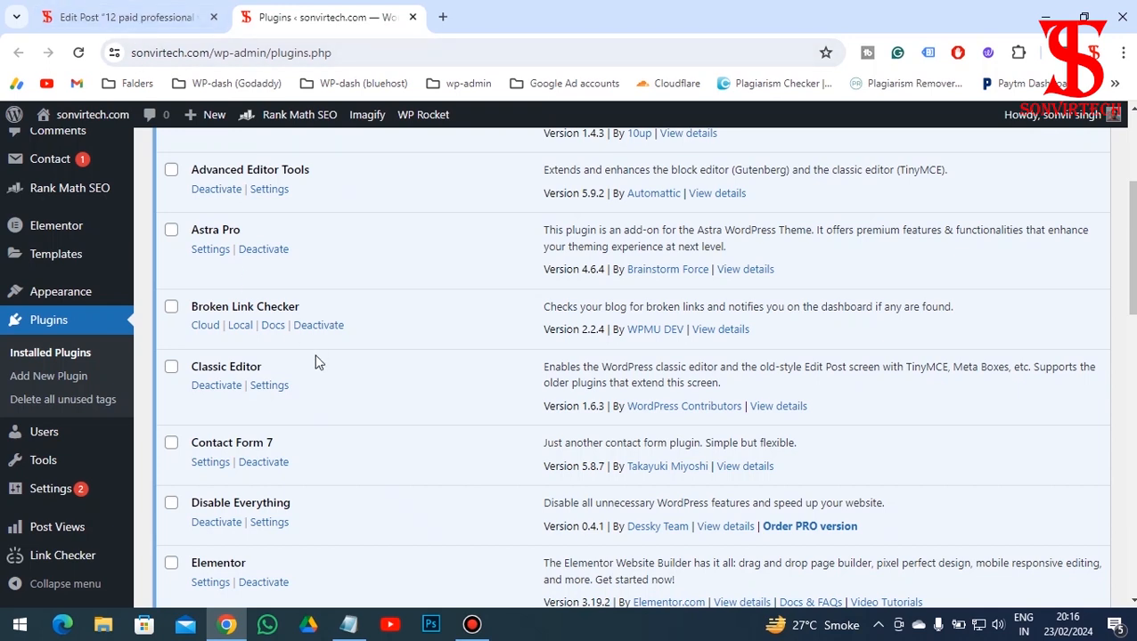
left_click(214, 385)
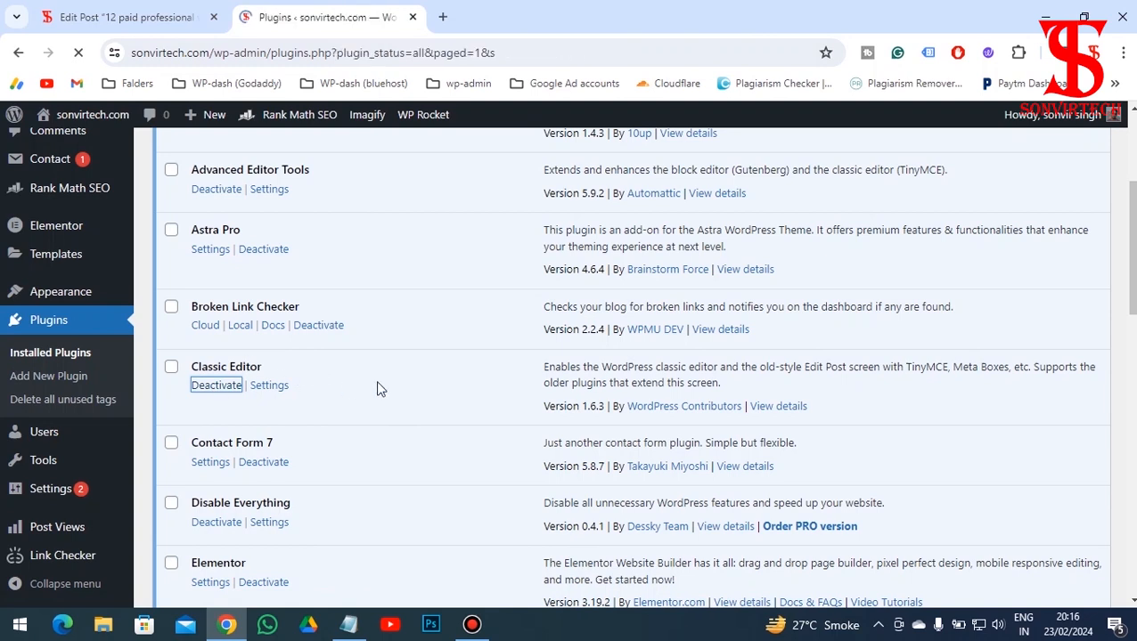
scroll(418, 399, "down", 3)
scroll(383, 432, "down", 2)
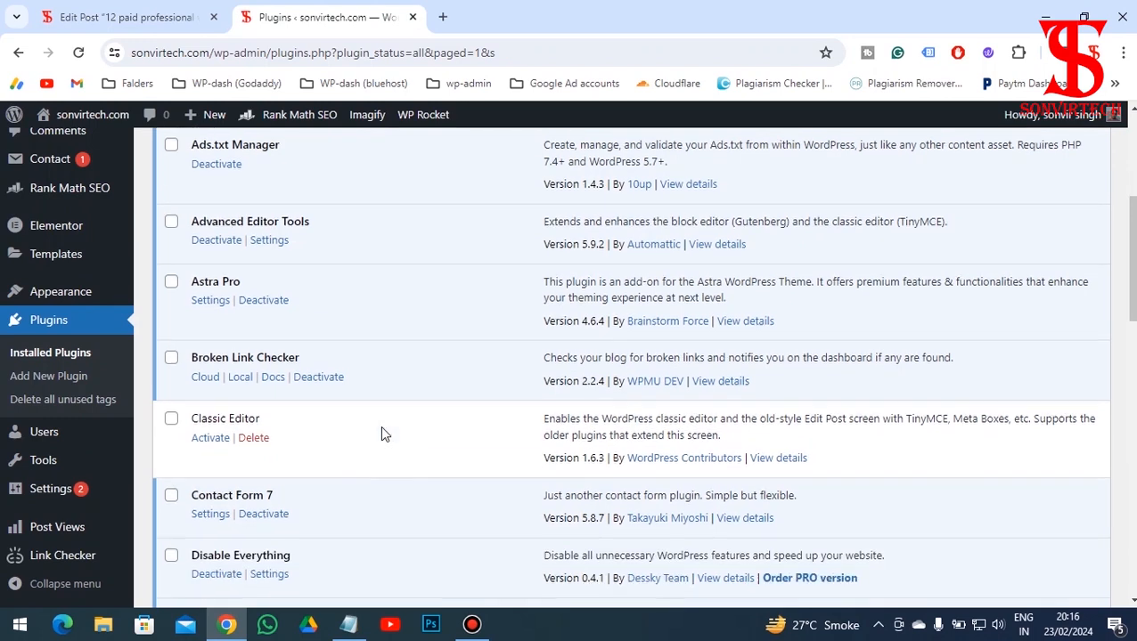
Reload the post's edit page and open the post in Elementor, leaving the page without saving changes
left_click(151, 16)
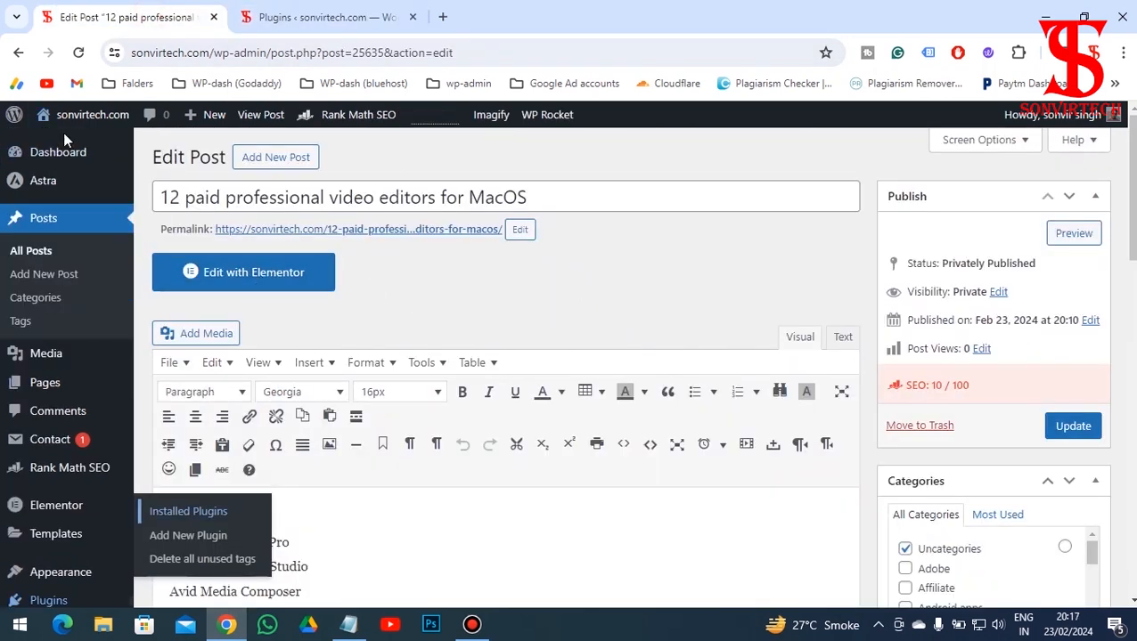
left_click(79, 52)
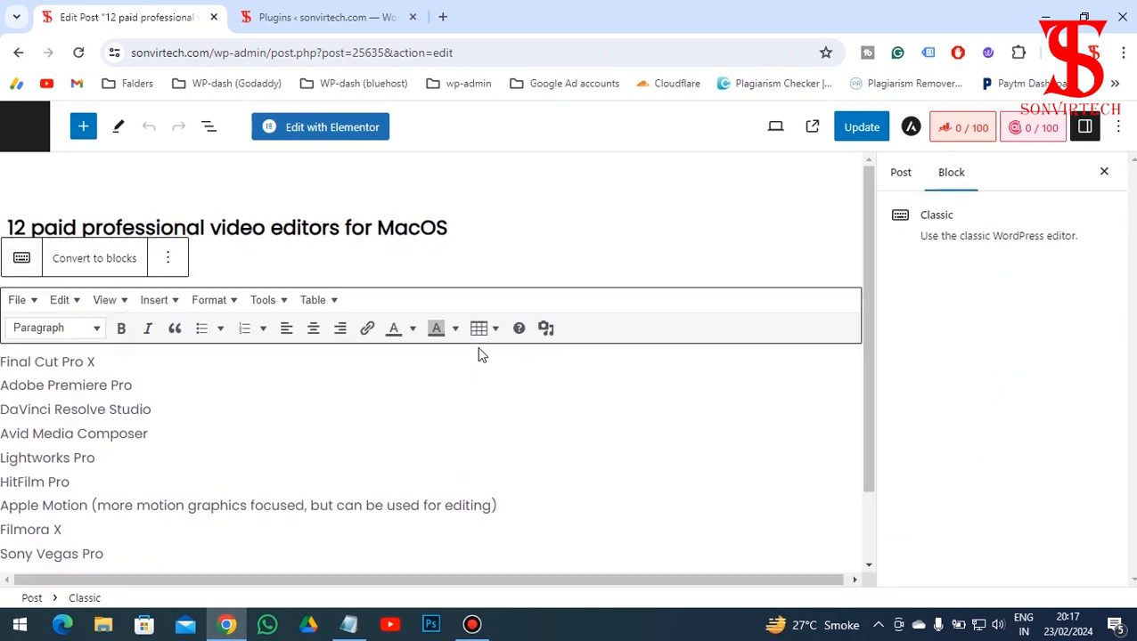
scroll(436, 392, "down", 1)
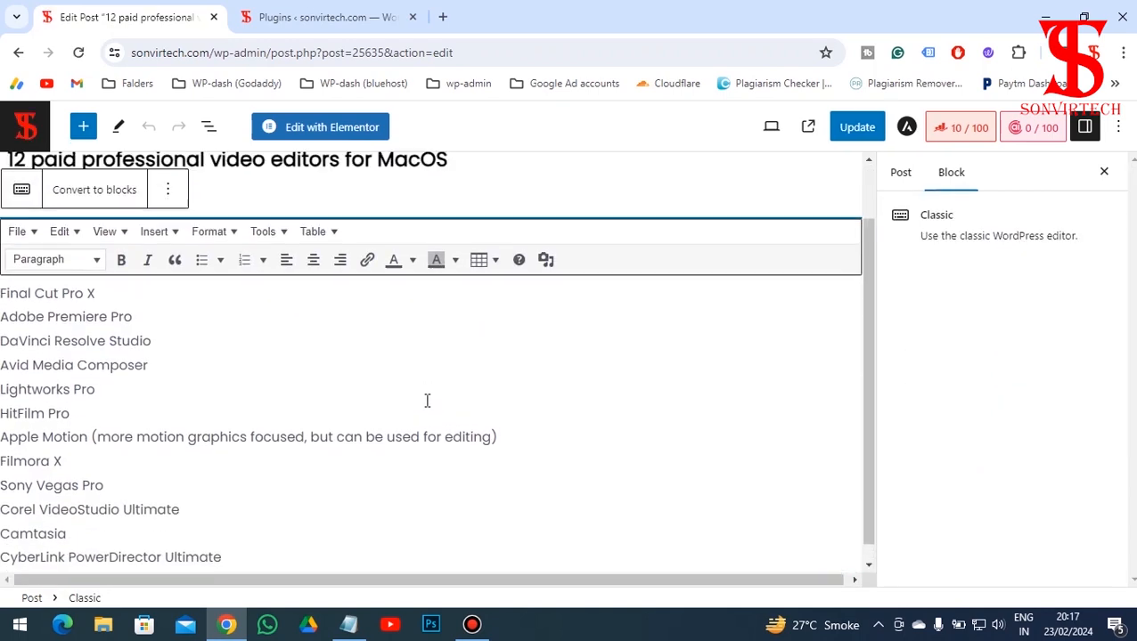
scroll(426, 401, "up", 1)
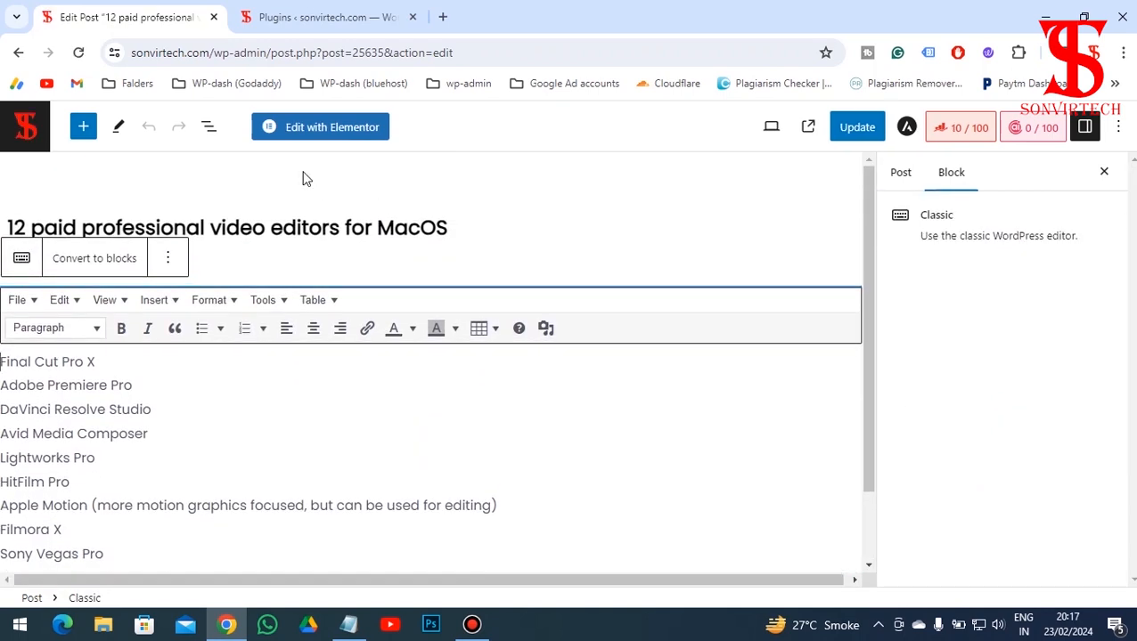
left_click(322, 128)
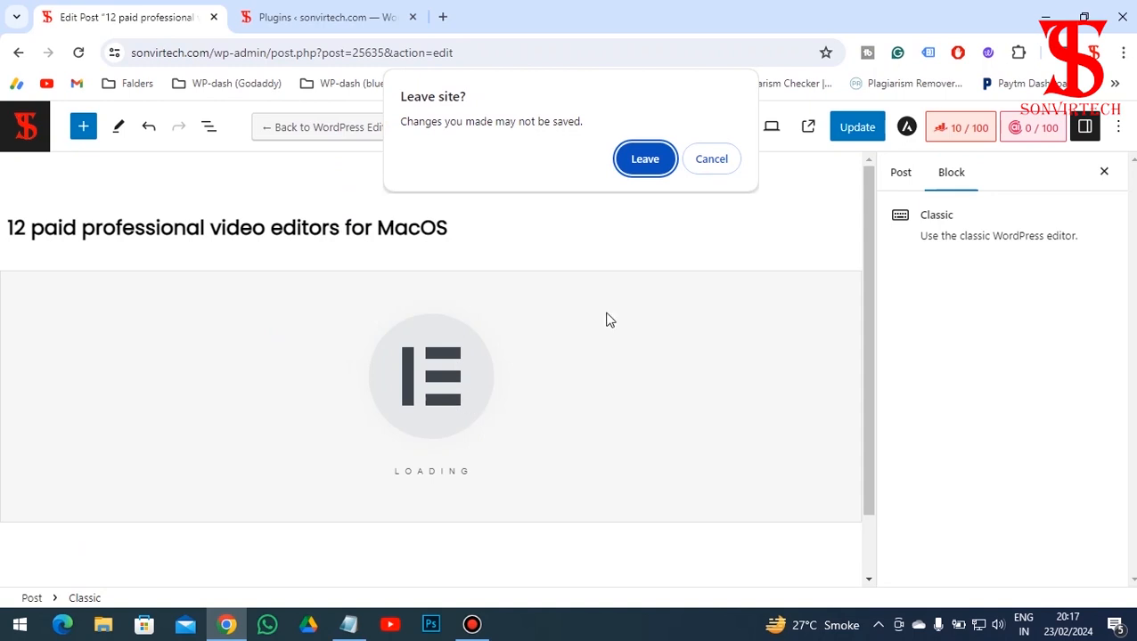
left_click(642, 164)
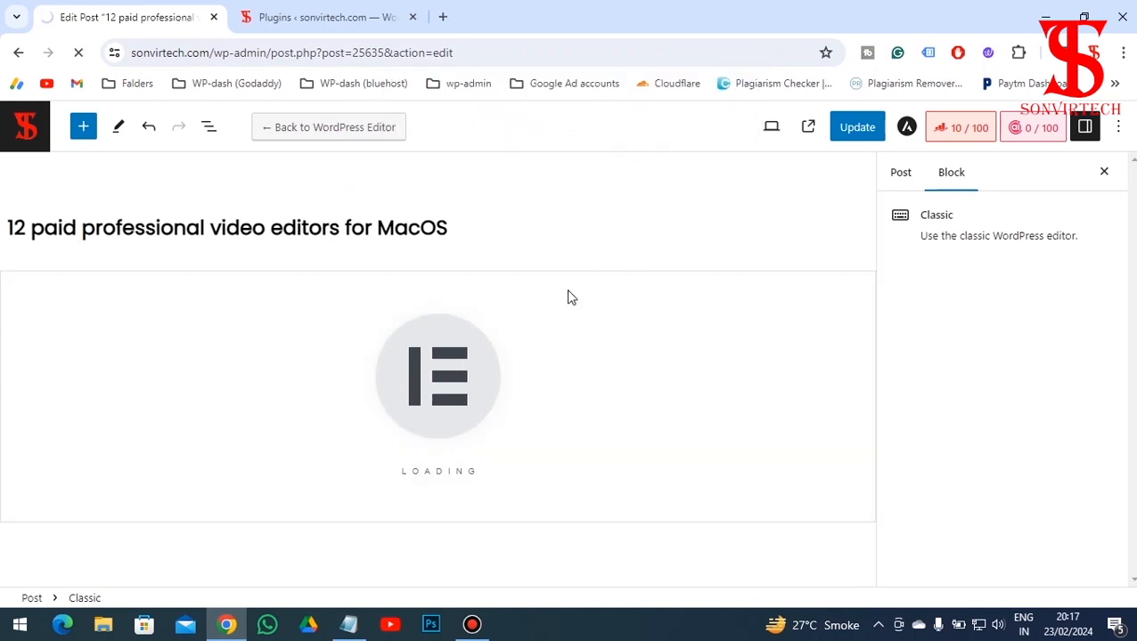
Examine the Advanced Editor Tools plugin and the TinyMCE mention in its description on the installed plugins page
left_click(329, 21)
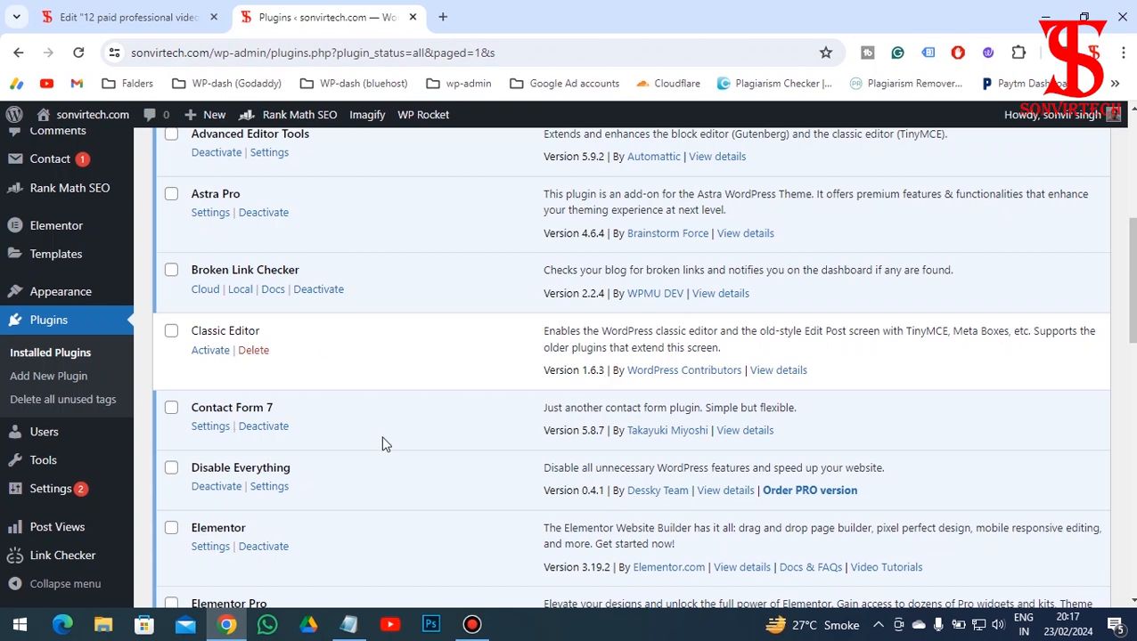
scroll(385, 445, "up", 1)
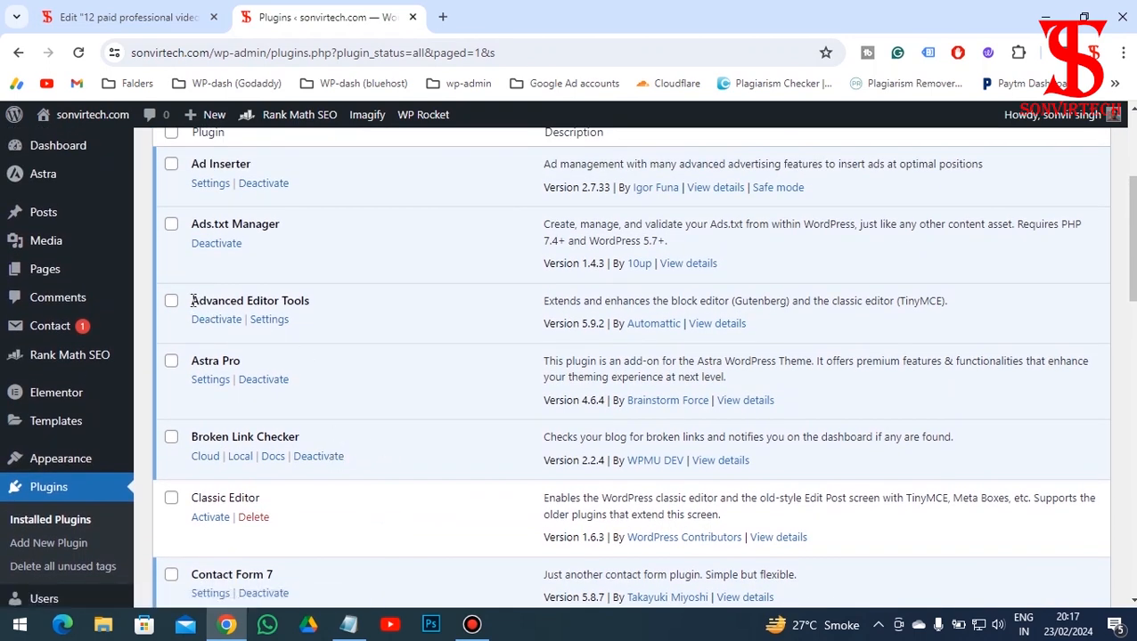
left_click_drag(191, 301, 314, 303)
scroll(191, 437, "down", 1)
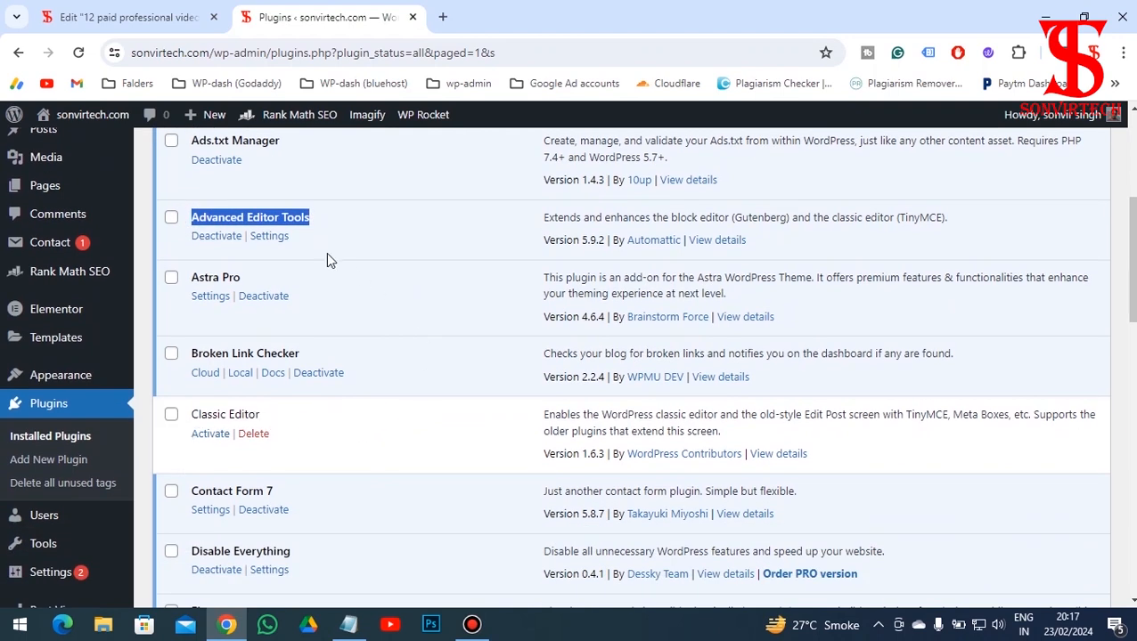
left_click(326, 227)
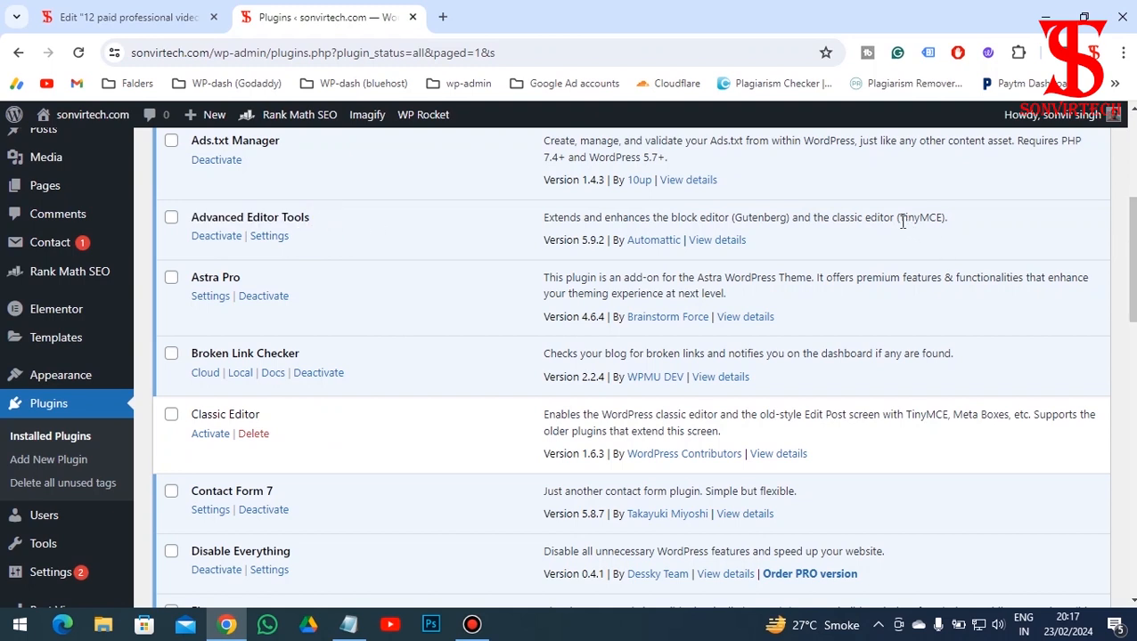
left_click_drag(902, 222, 937, 222)
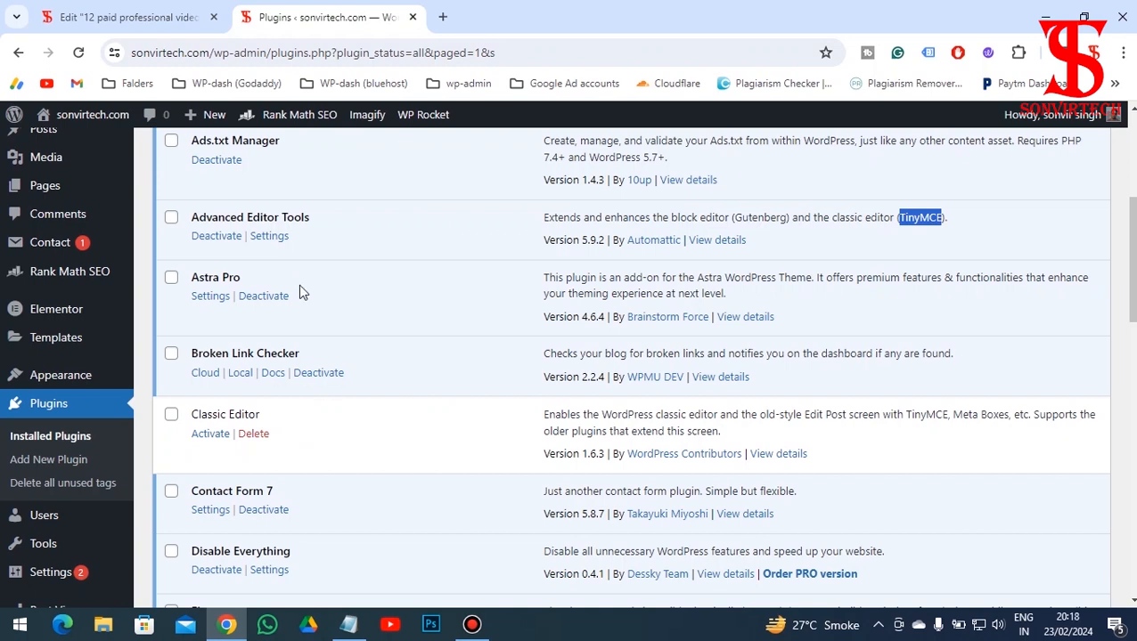
Exit Elementor from the post about video editors for MacOS and return to its WordPress edit page
left_click(132, 19)
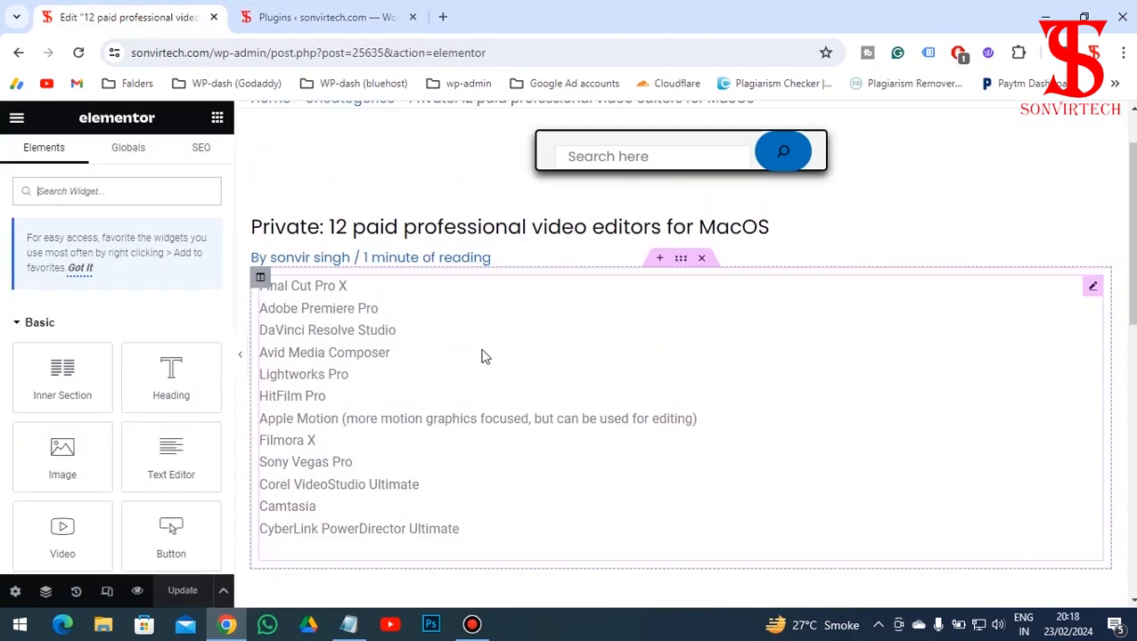
scroll(481, 356, "up", 1)
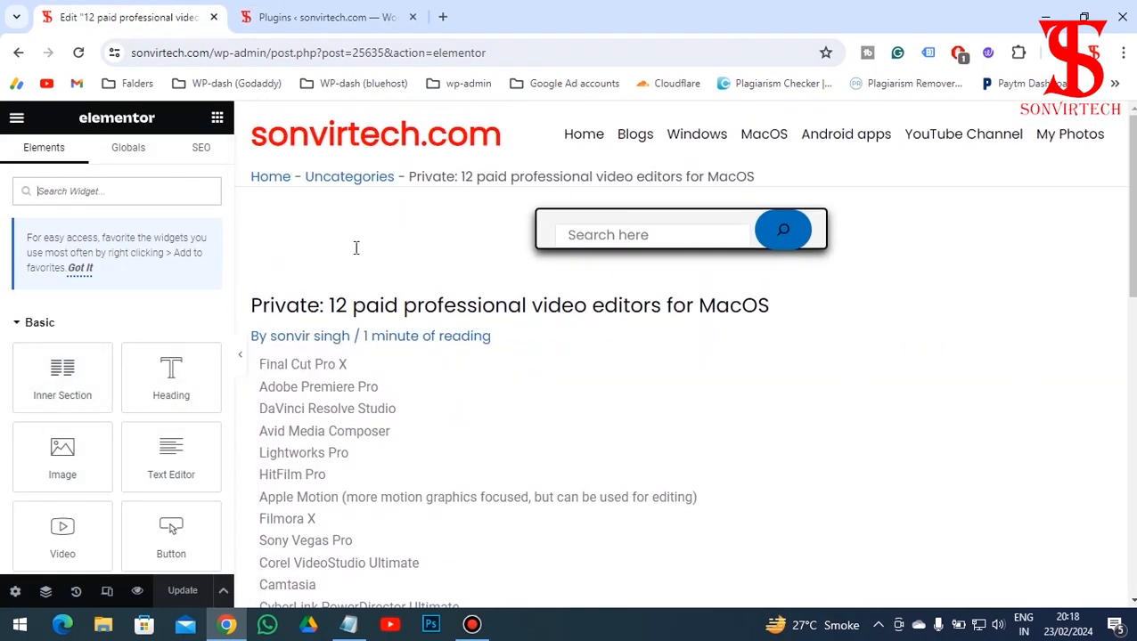
left_click(16, 117)
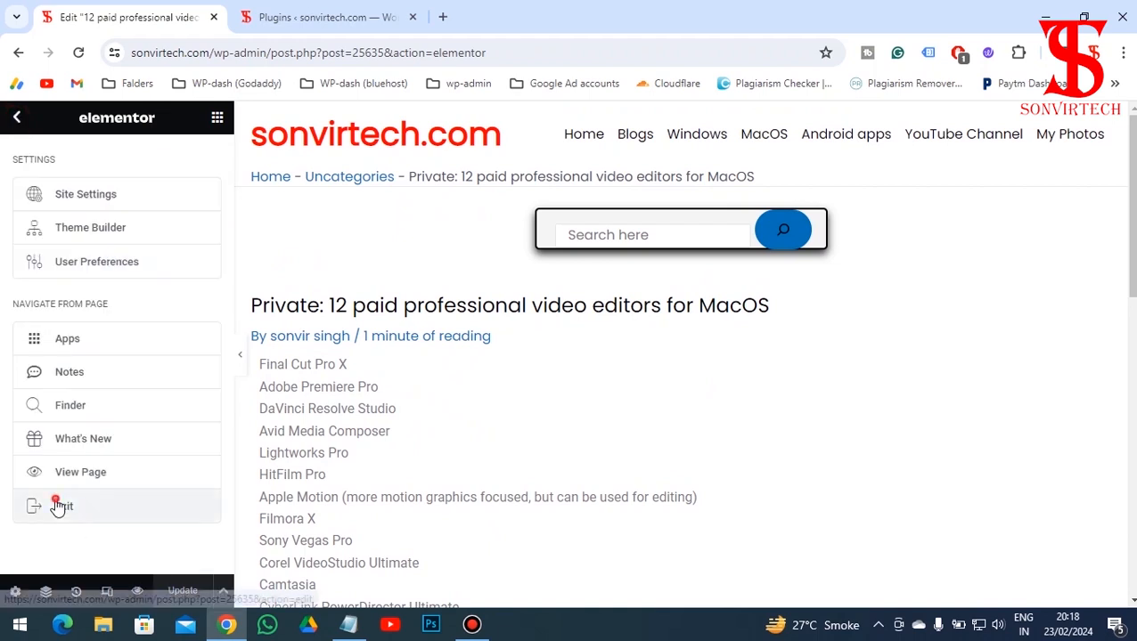
left_click(57, 507)
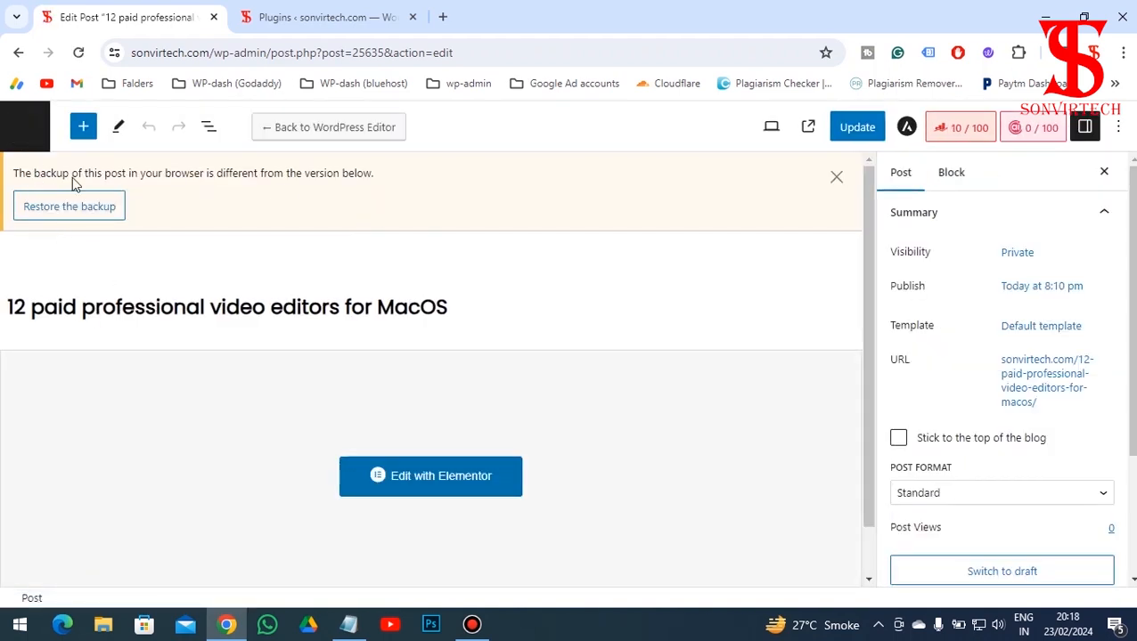
Close the existing post's edit page and open a blank new post in a separate browser tab
left_click(347, 17)
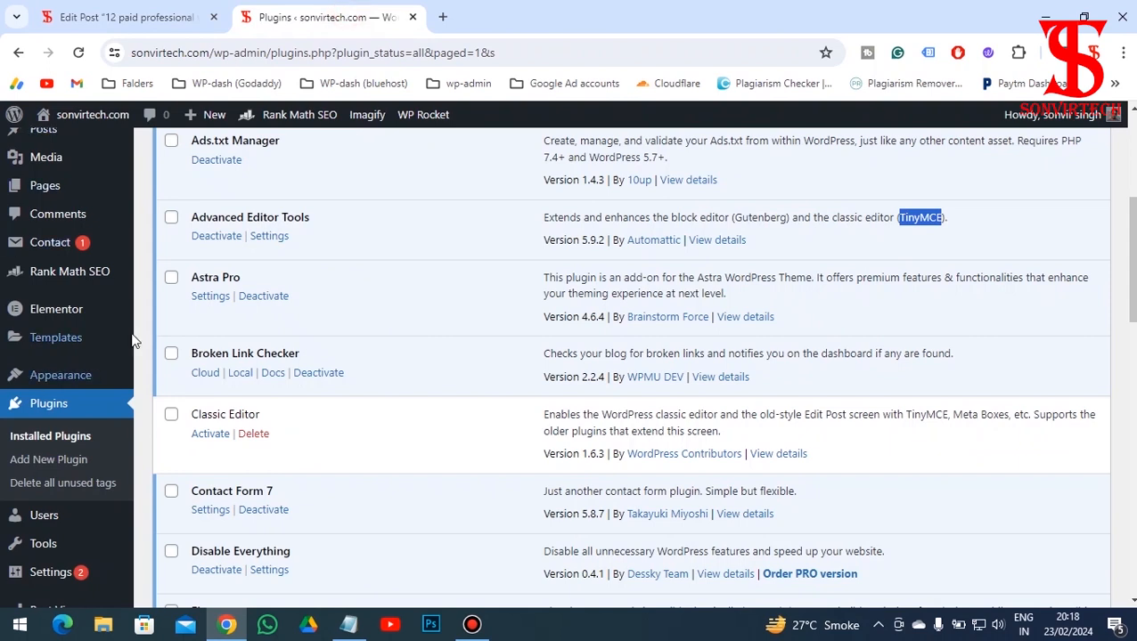
scroll(64, 361, "up", 4)
left_click(143, 19)
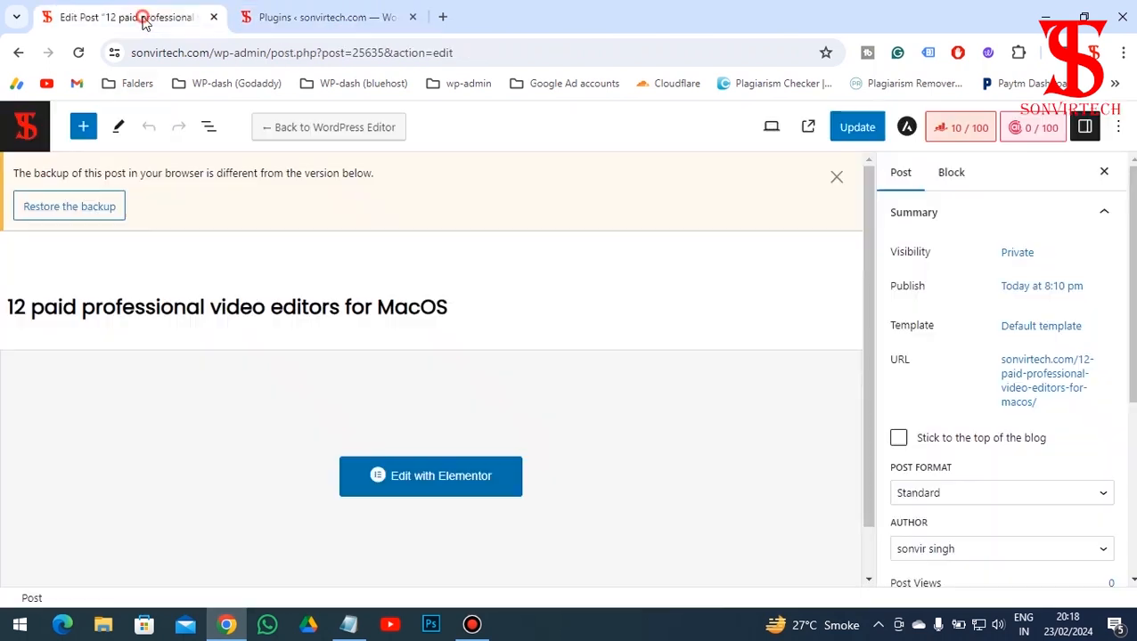
left_click(213, 17)
mouse_move(36, 229)
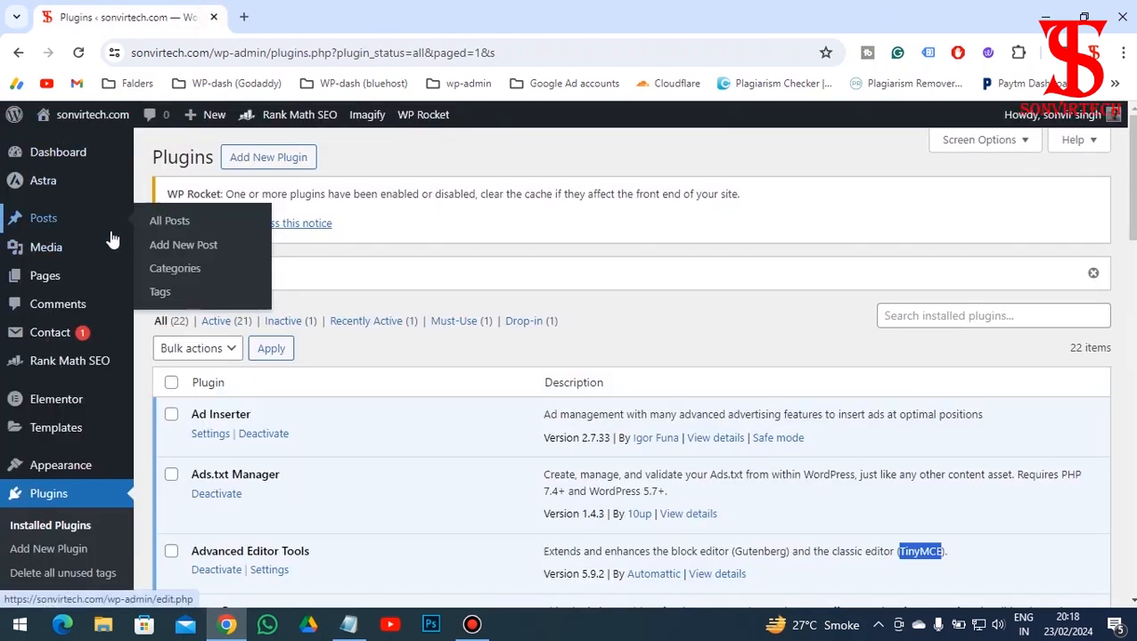
right_click(182, 256)
left_click(225, 263)
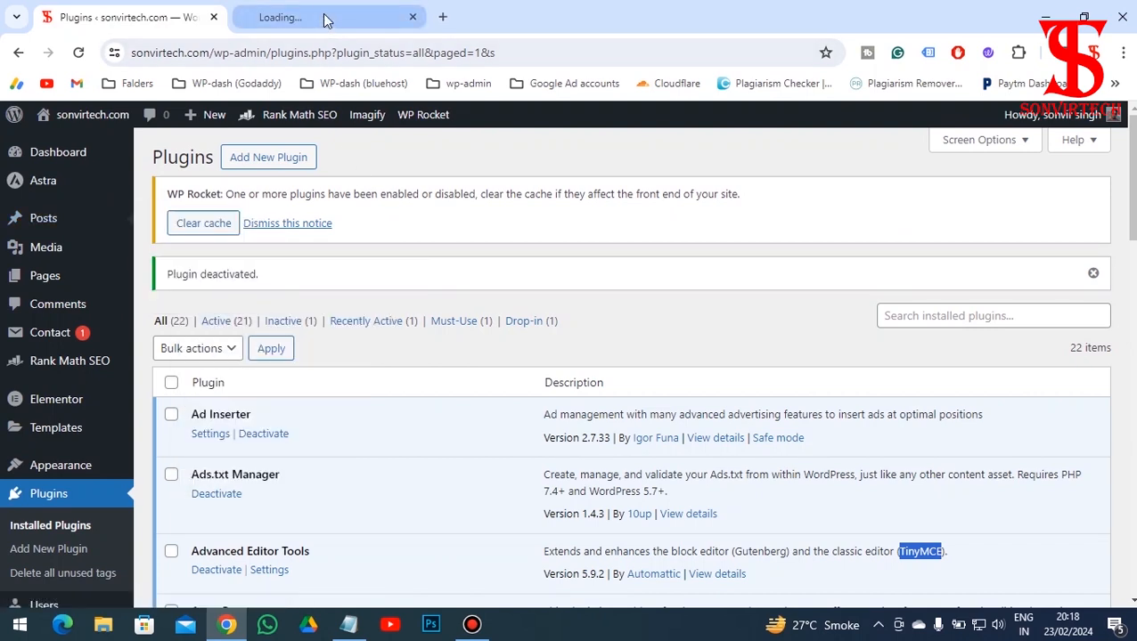
left_click(322, 15)
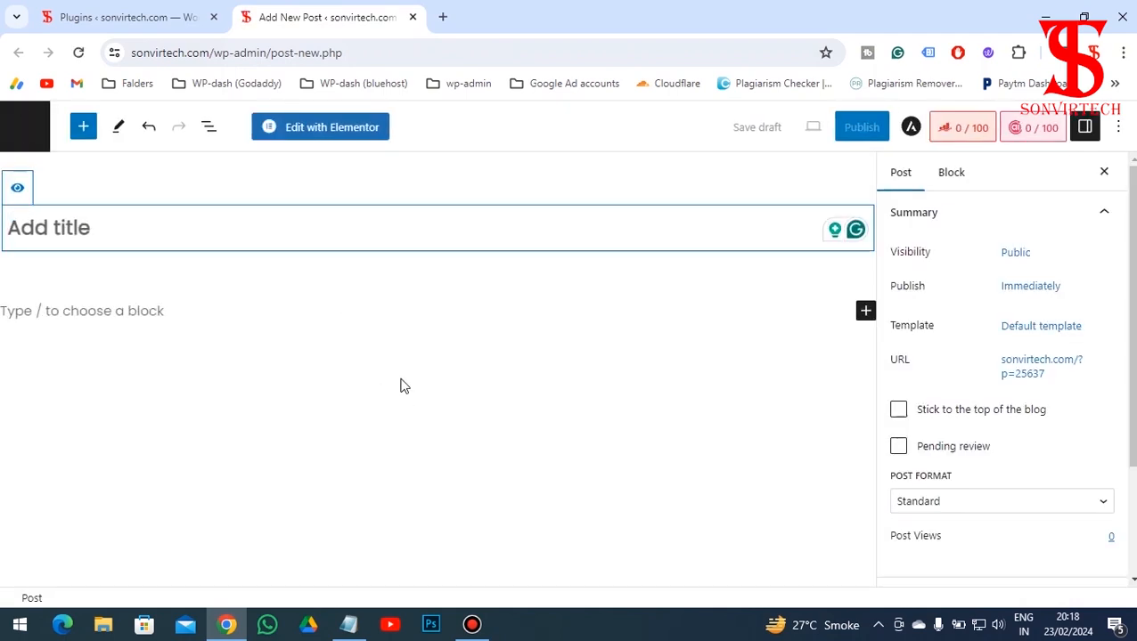
Open the Advanced Editor Tools plugin's settings in a separate browser tab placed between the plugins list and the new post
left_click(107, 18)
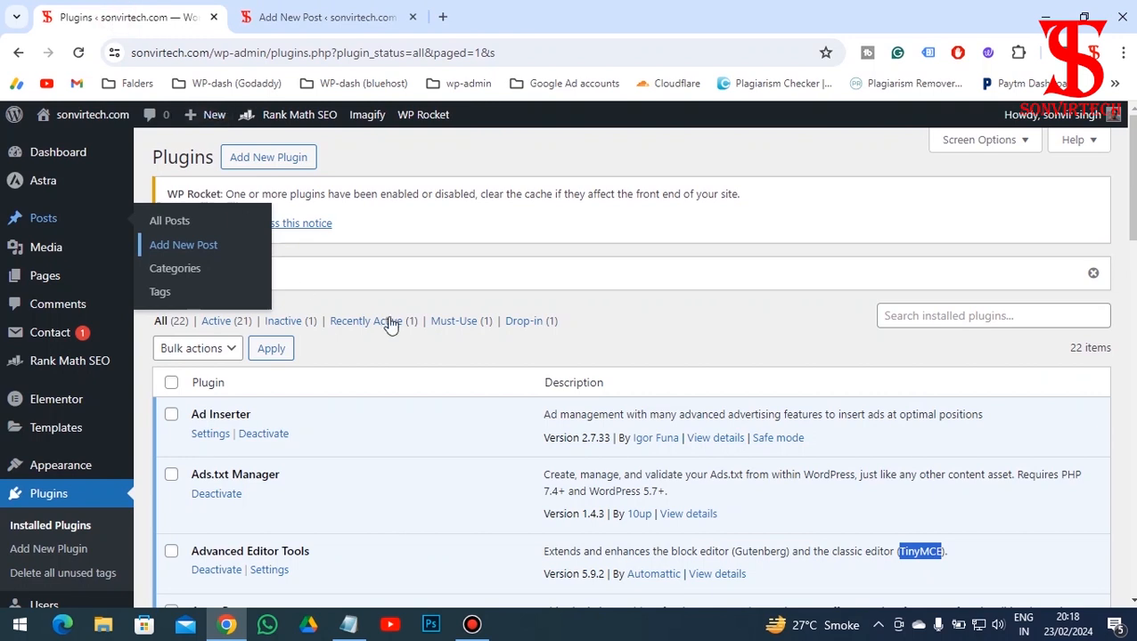
scroll(391, 324, "down", 3)
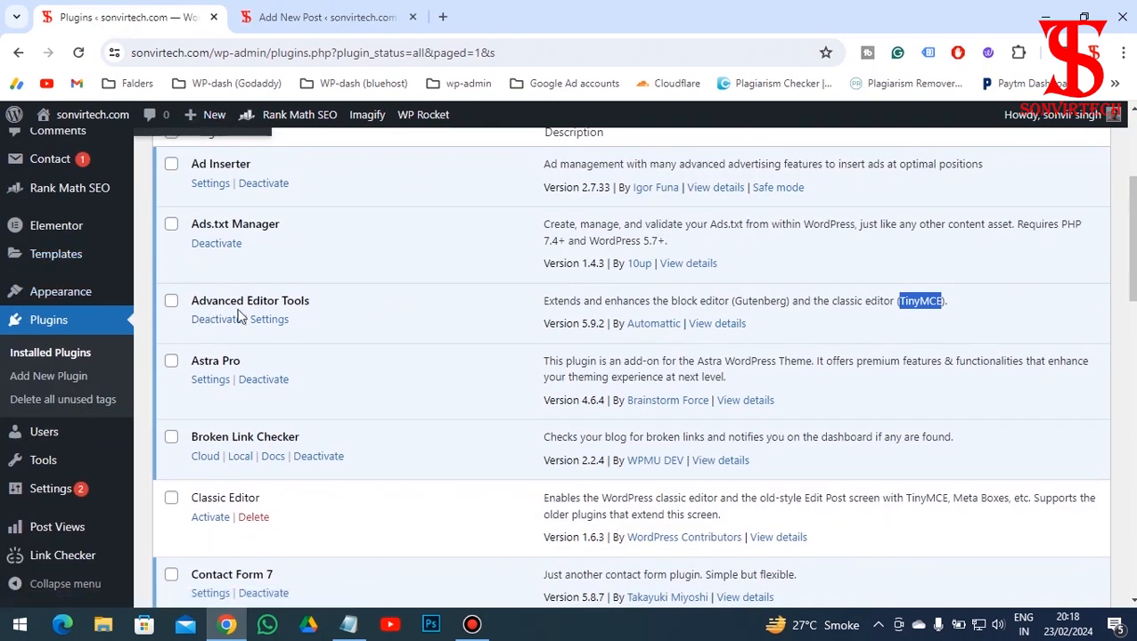
right_click(269, 321)
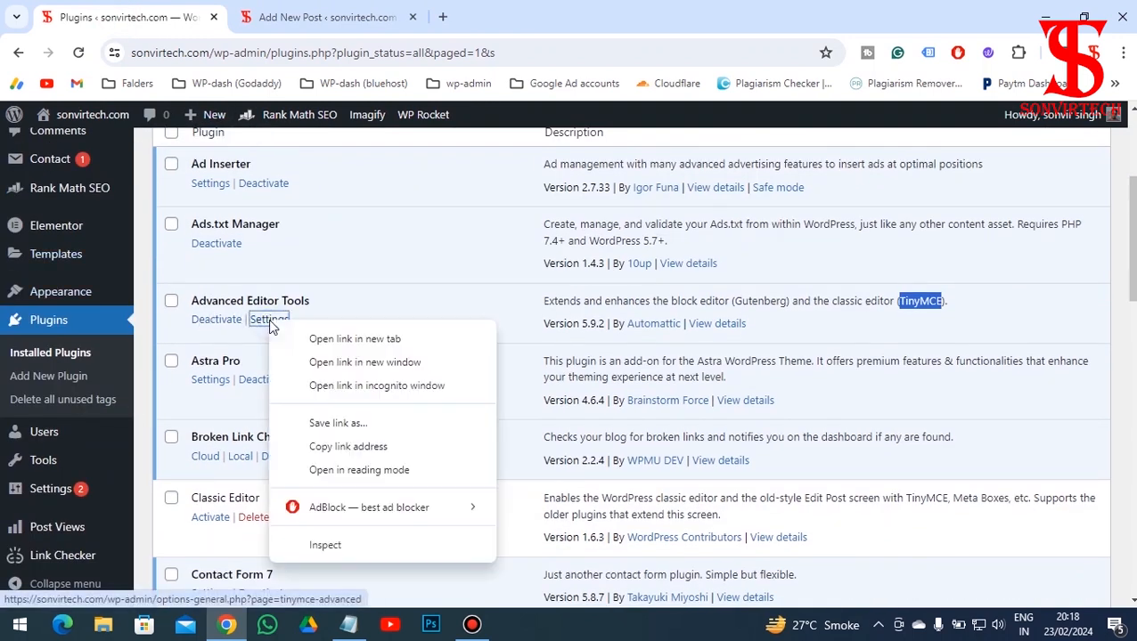
left_click(323, 345)
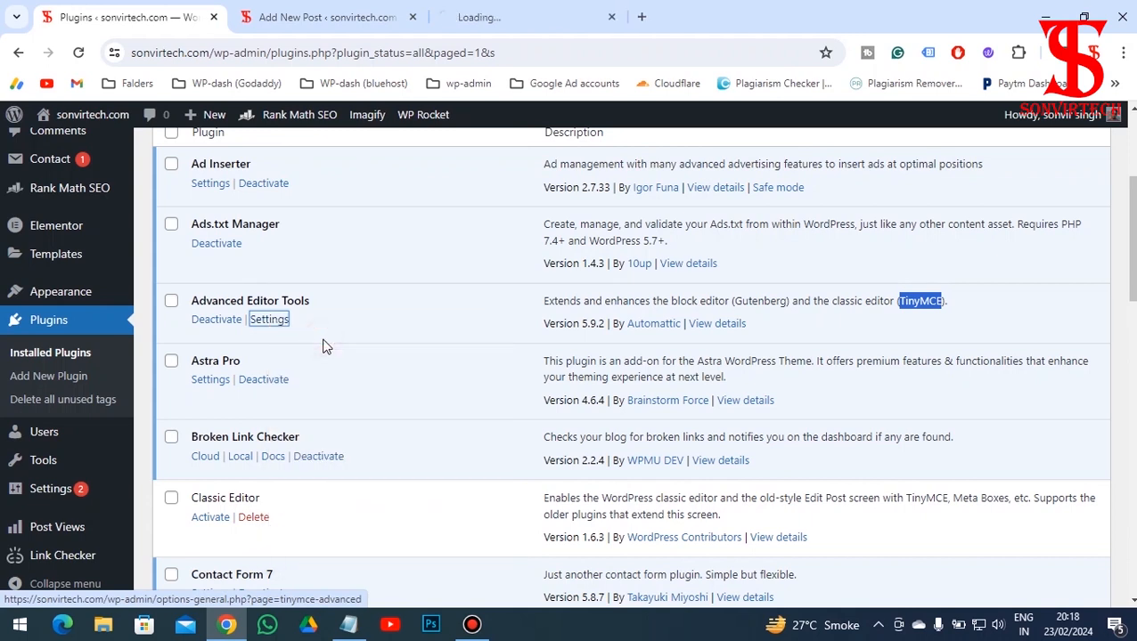
left_click_drag(469, 18, 302, 16)
left_click(147, 24)
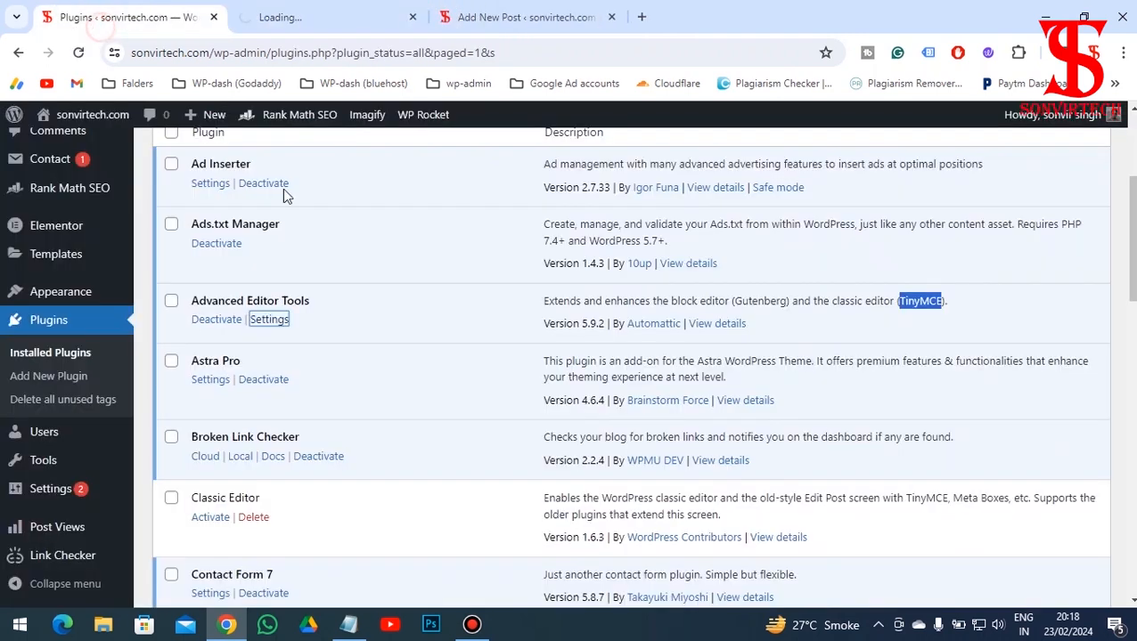
left_click(317, 17)
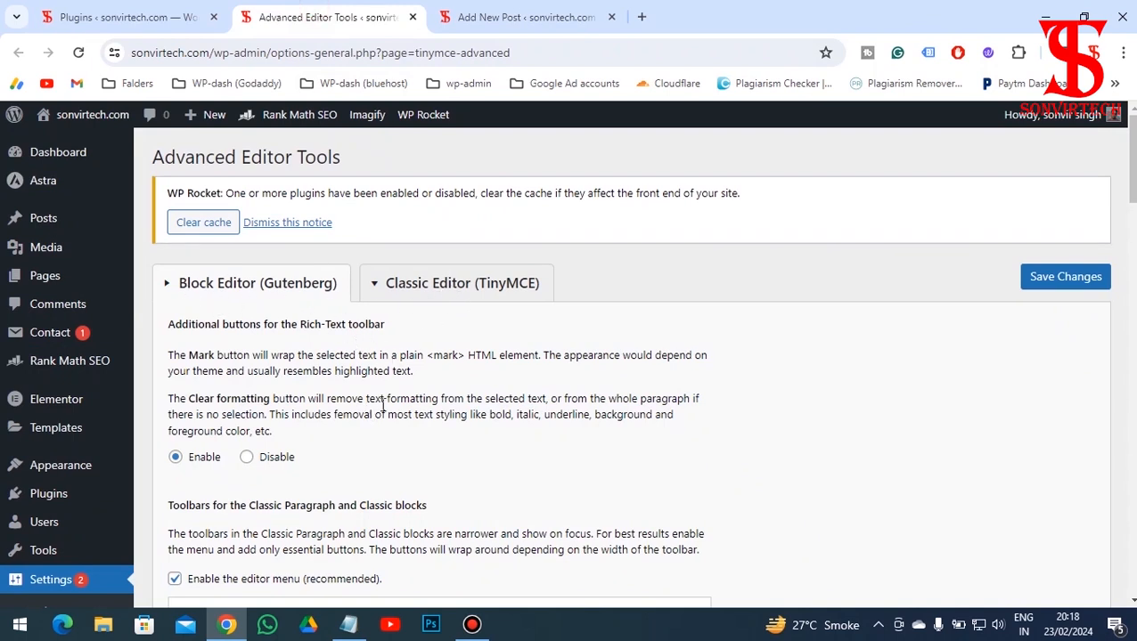
Review the Advanced Editor Tools options and compare them with the Classic Editor entry in the plugins list
scroll(383, 405, "down", 8)
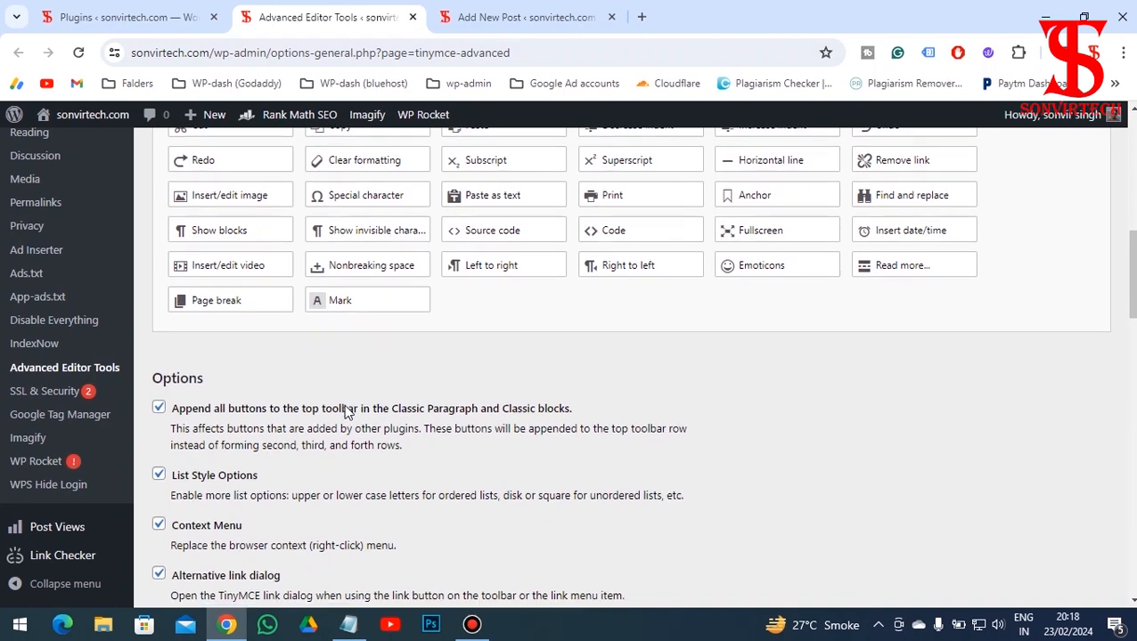
scroll(347, 412, "down", 3)
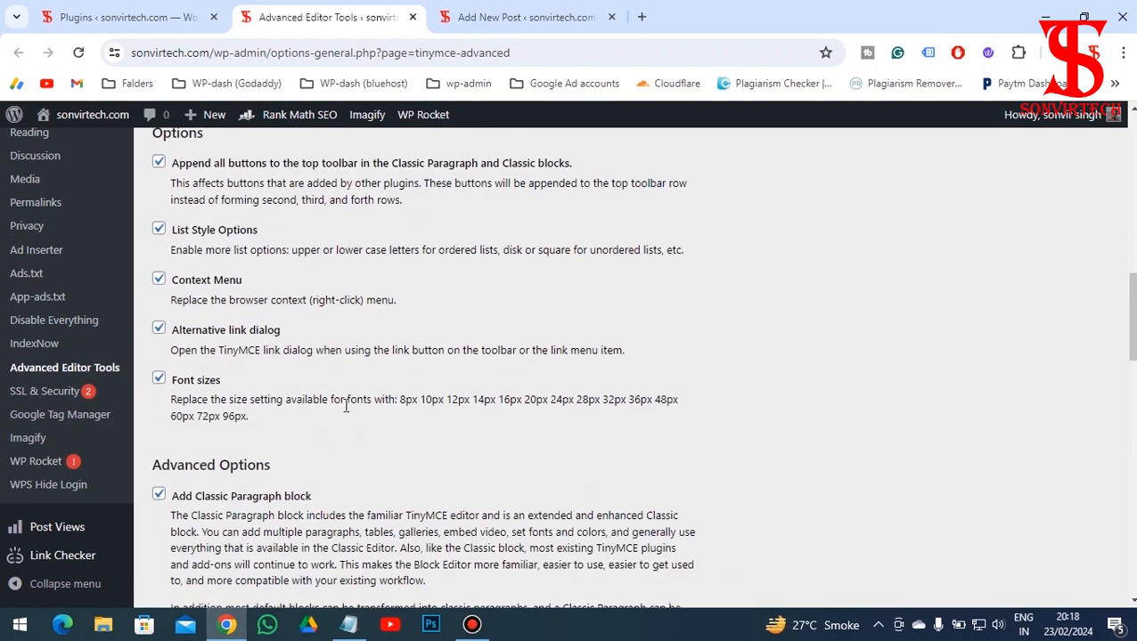
left_click(133, 17)
scroll(381, 385, "down", 3)
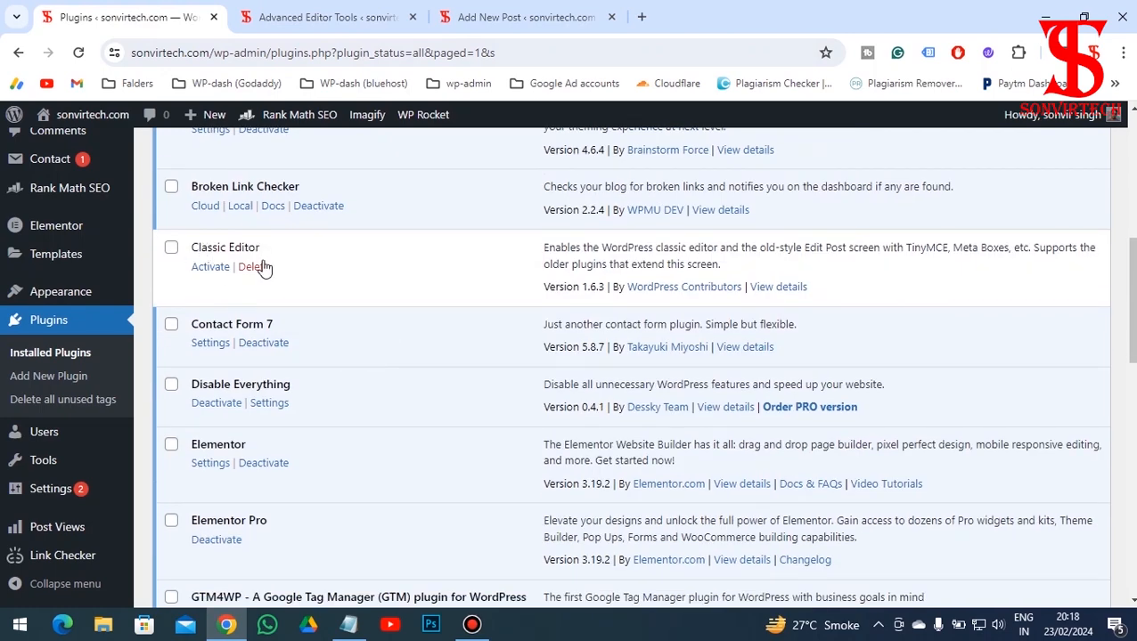
left_click(316, 17)
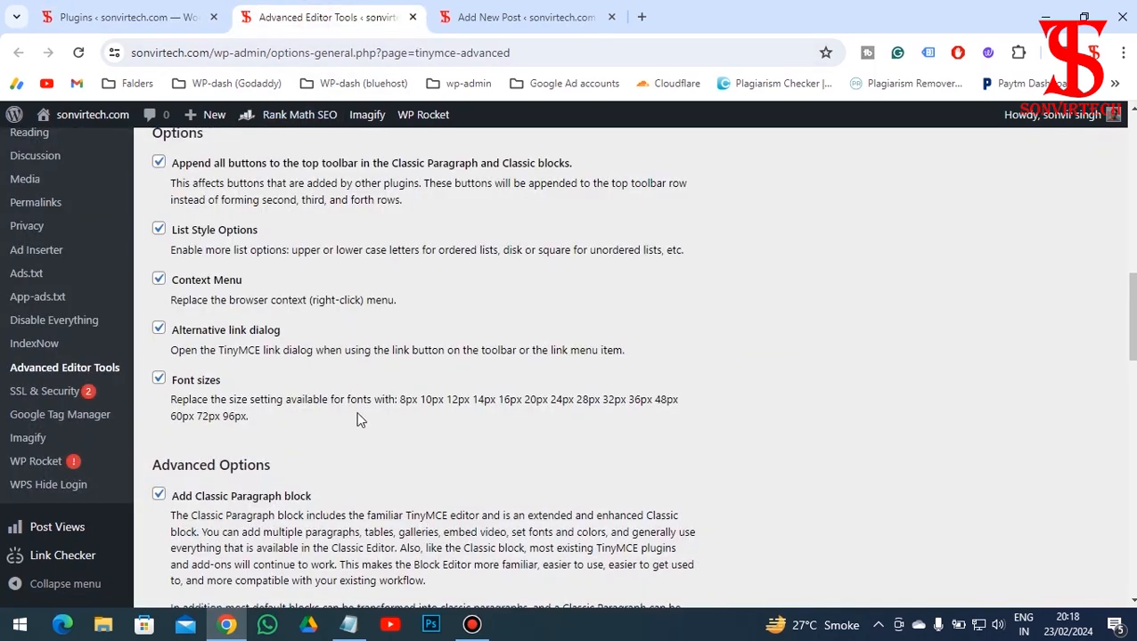
Enable "Replace the Block Editor with the Classic Editor" in Advanced Editor Tools, save the settings, and reload the new post page
scroll(359, 420, "down", 4)
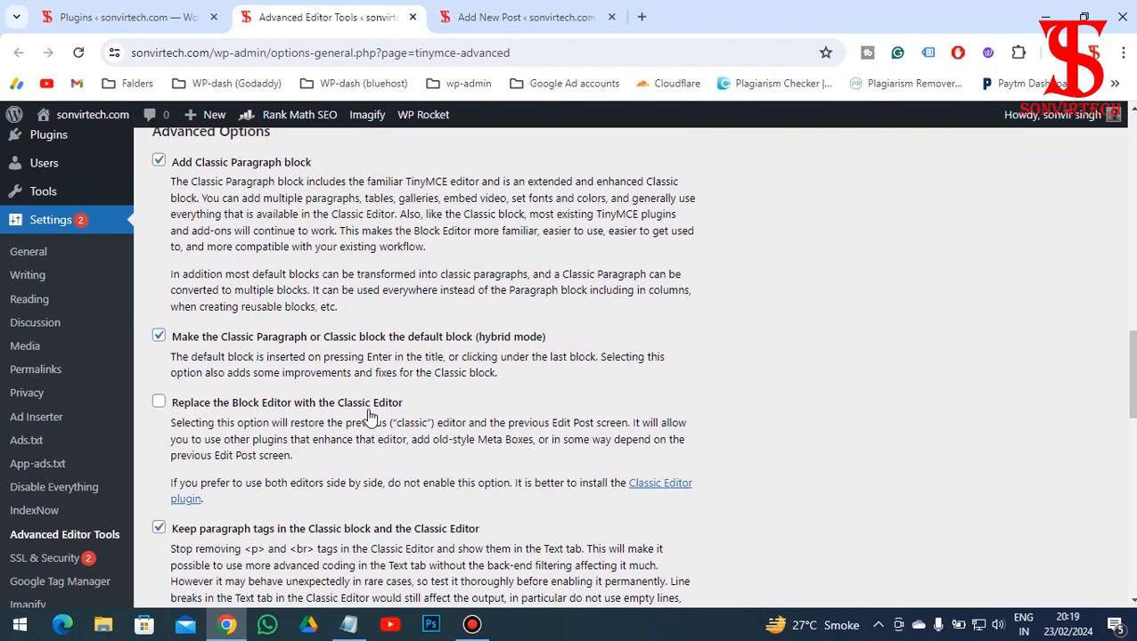
left_click(158, 402)
scroll(673, 464, "down", 15)
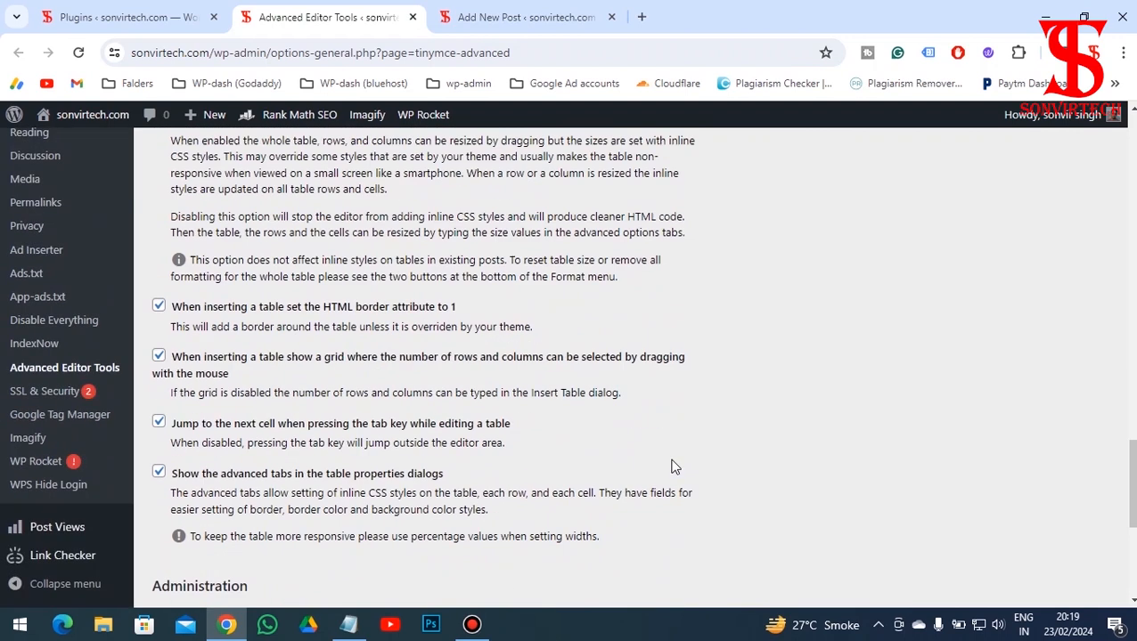
left_click(1058, 532)
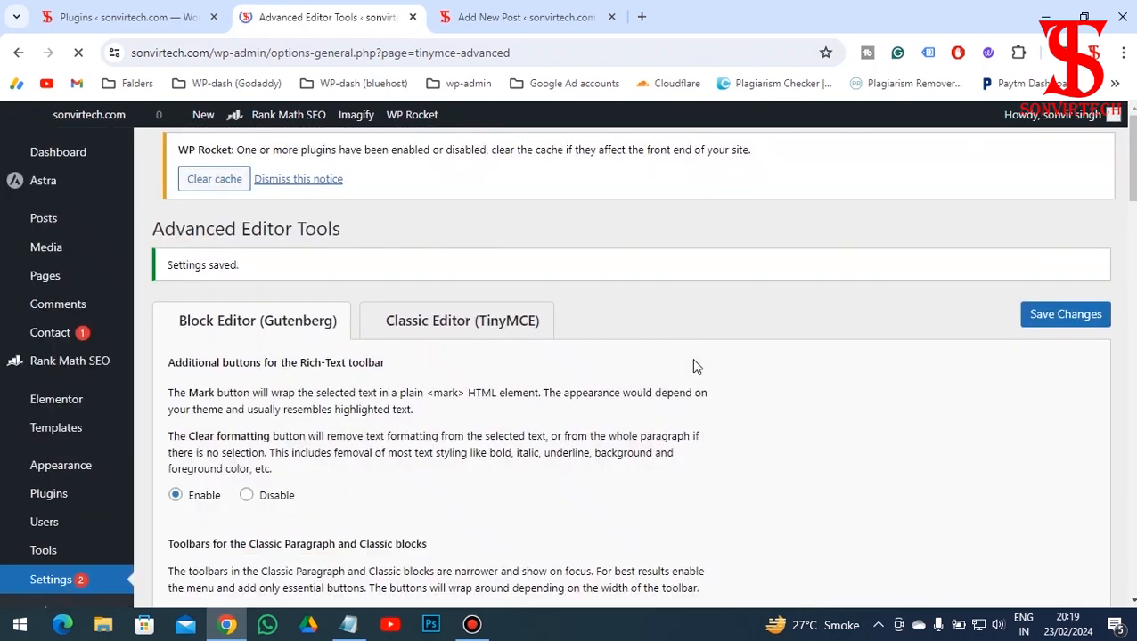
left_click(544, 17)
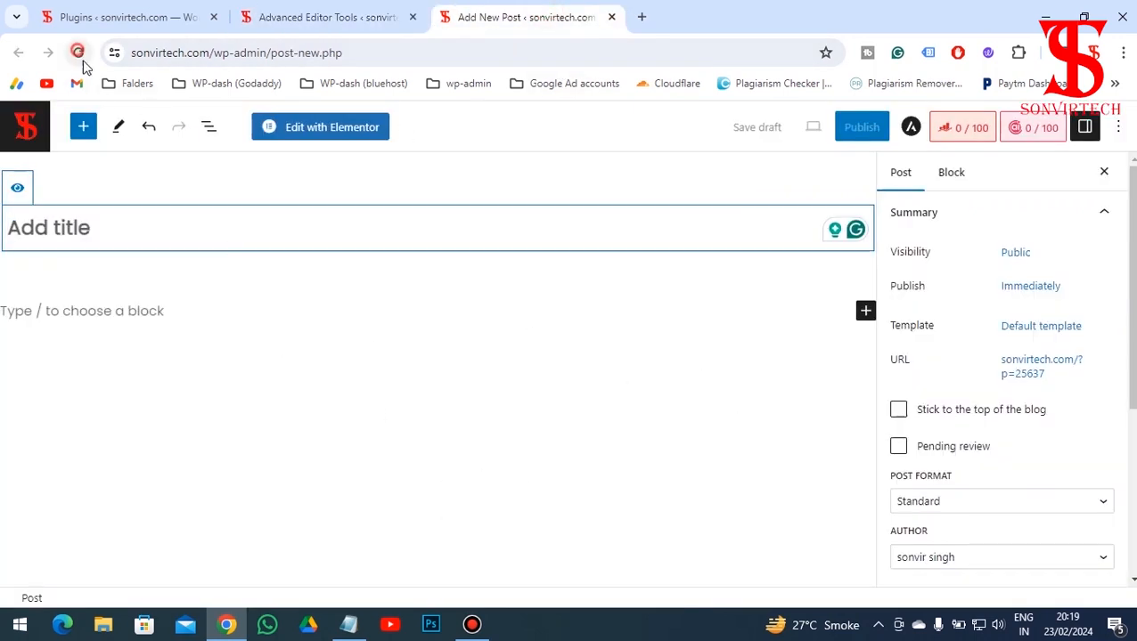
left_click(78, 53)
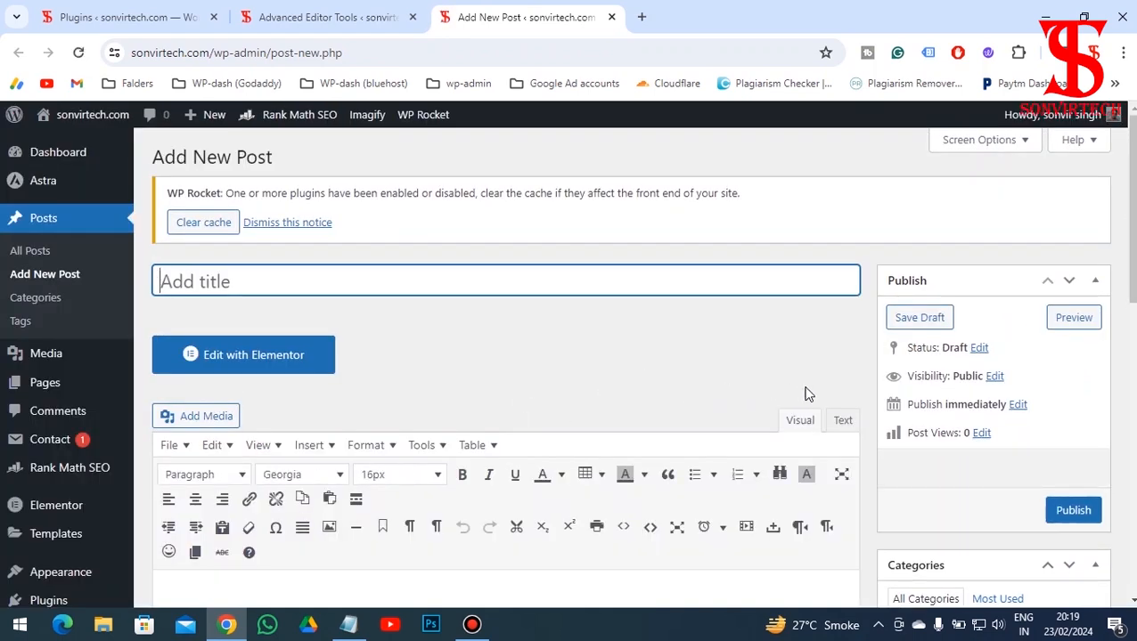
Delete the inactive Classic Editor plugin from the installed plugins list and confirm the deletion
left_click(120, 17)
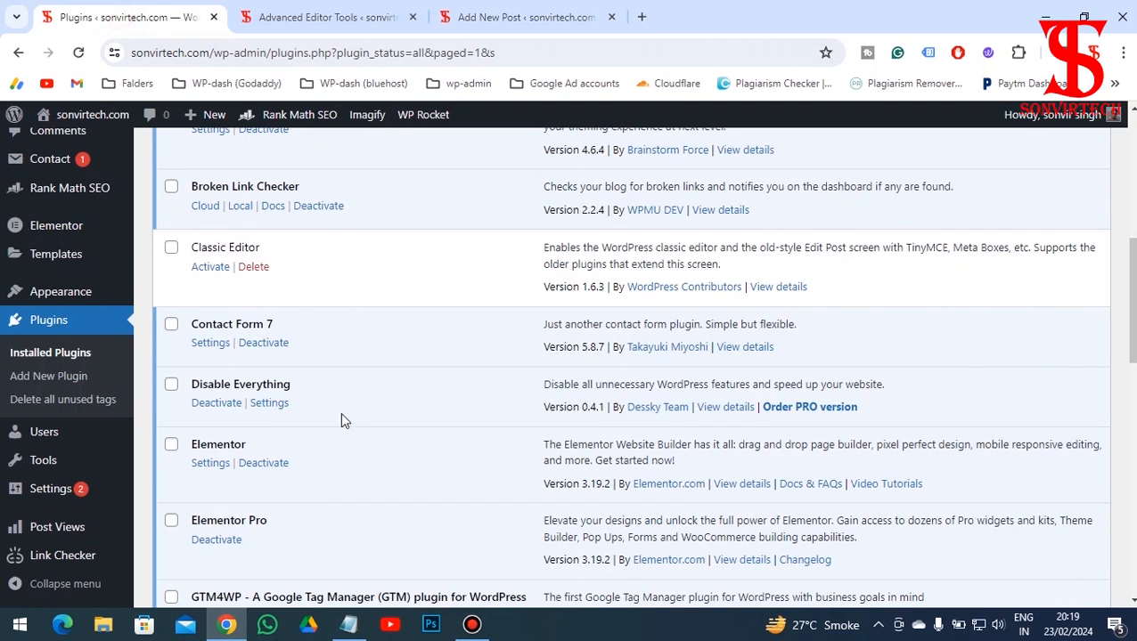
left_click(253, 266)
left_click(645, 160)
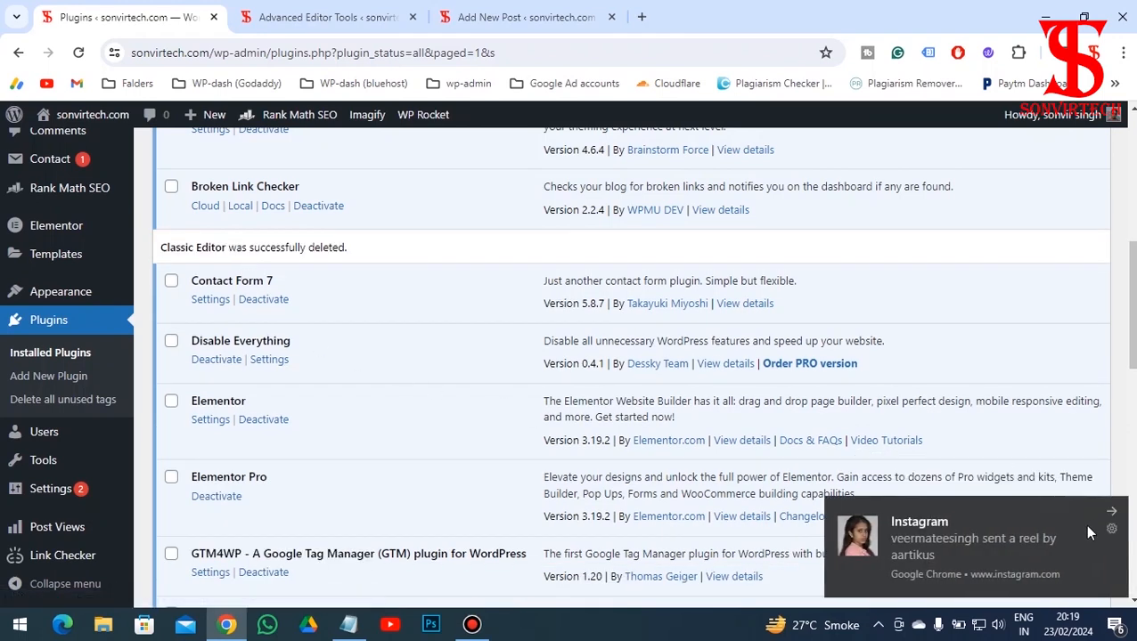
Check the "Replace the Block Editor with the Classic Editor" option in Advanced Editor Tools and the editor on the new post page
left_click(341, 18)
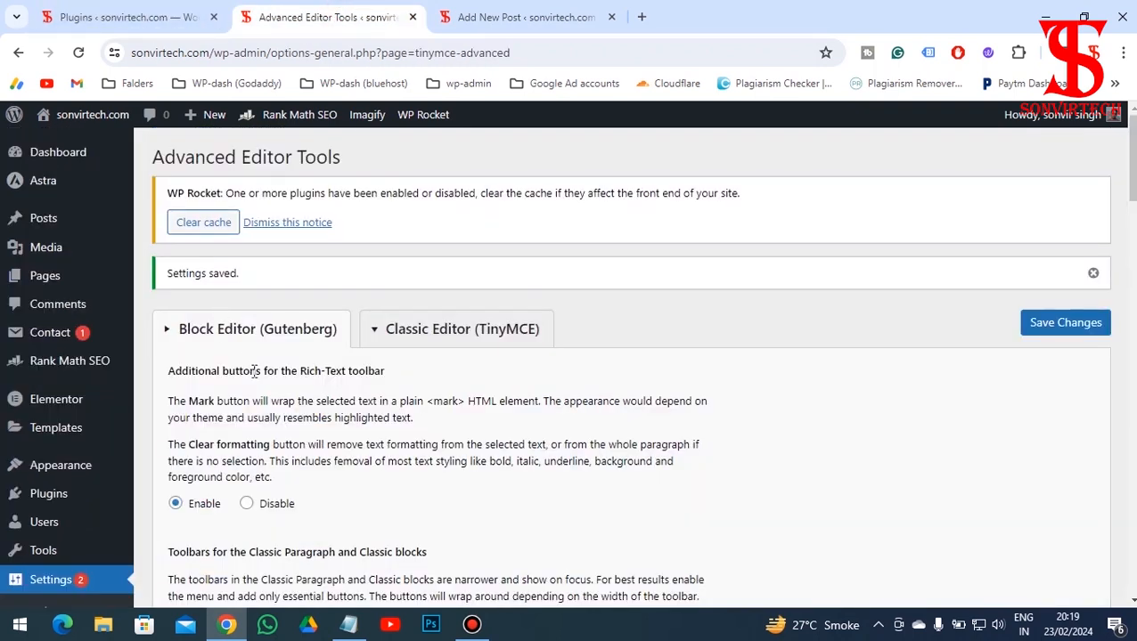
middle_click(367, 384)
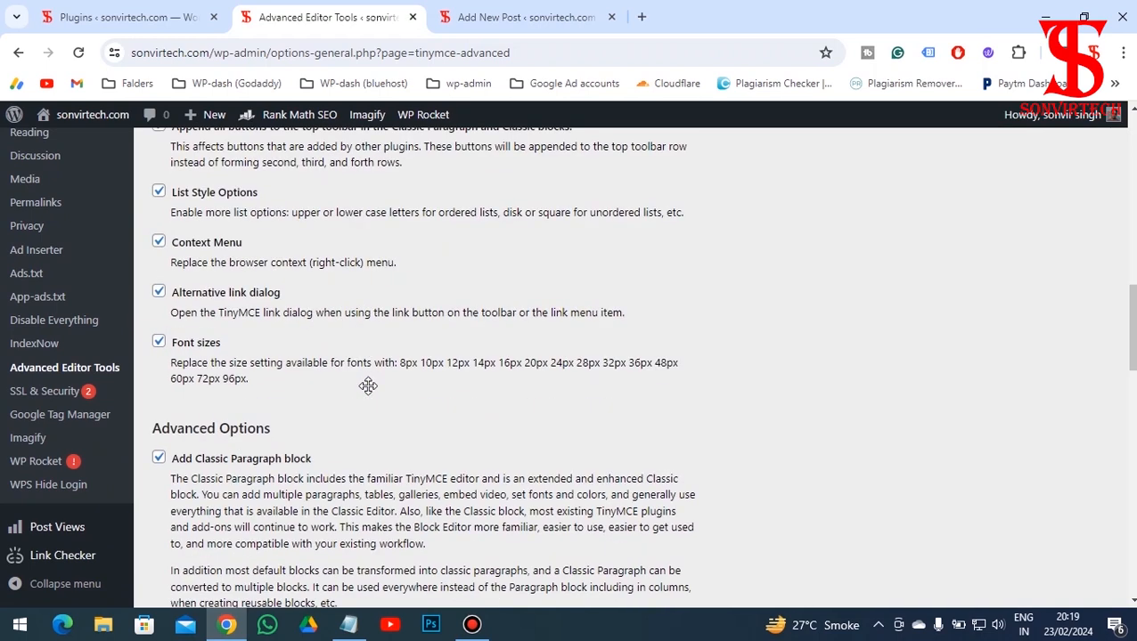
scroll(368, 386, "down", 1)
scroll(297, 367, "down", 2)
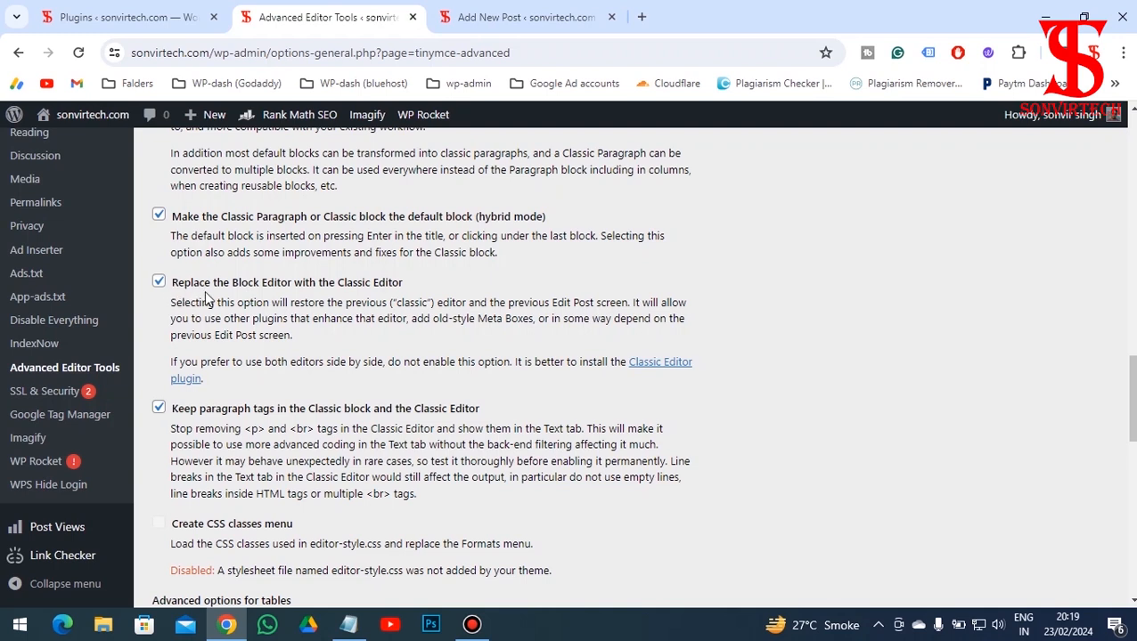
left_click(535, 22)
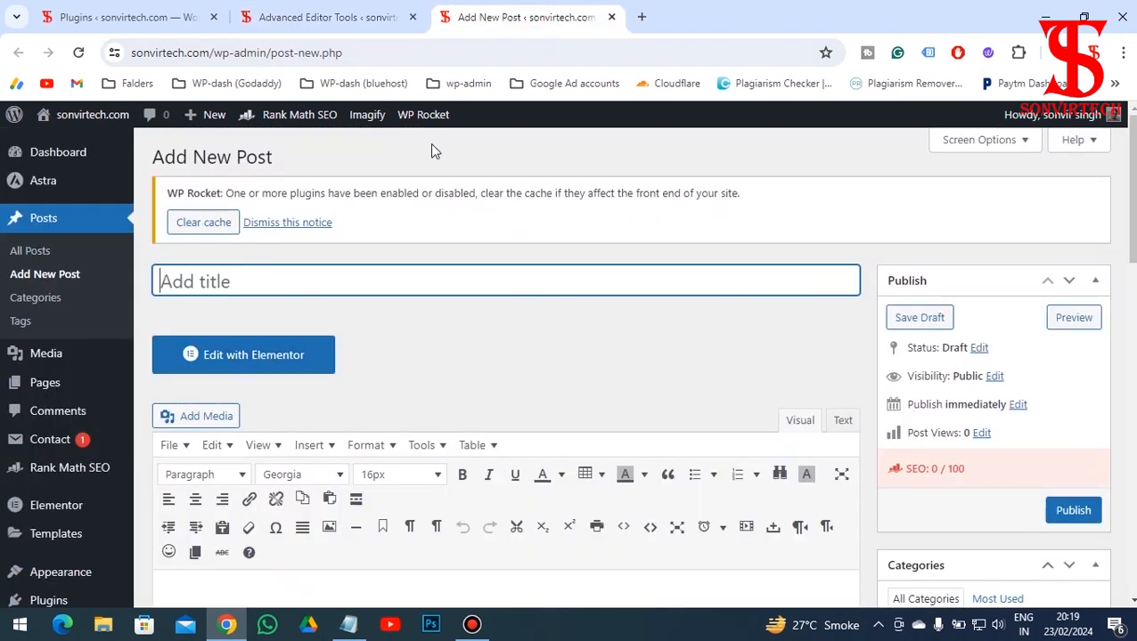
Copy the heading "12 free video editors for MacOS" from the Notepad document and return to the new post page in Chrome
left_click(348, 625)
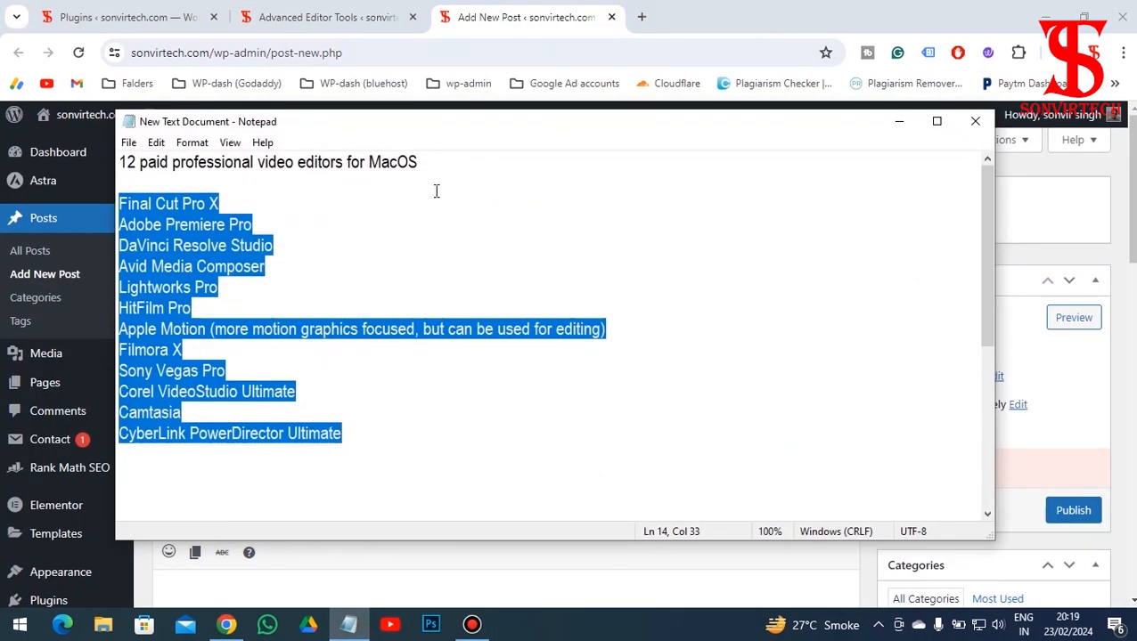
left_click_drag(419, 162, 151, 172)
left_click(384, 242)
scroll(471, 250, "down", 4)
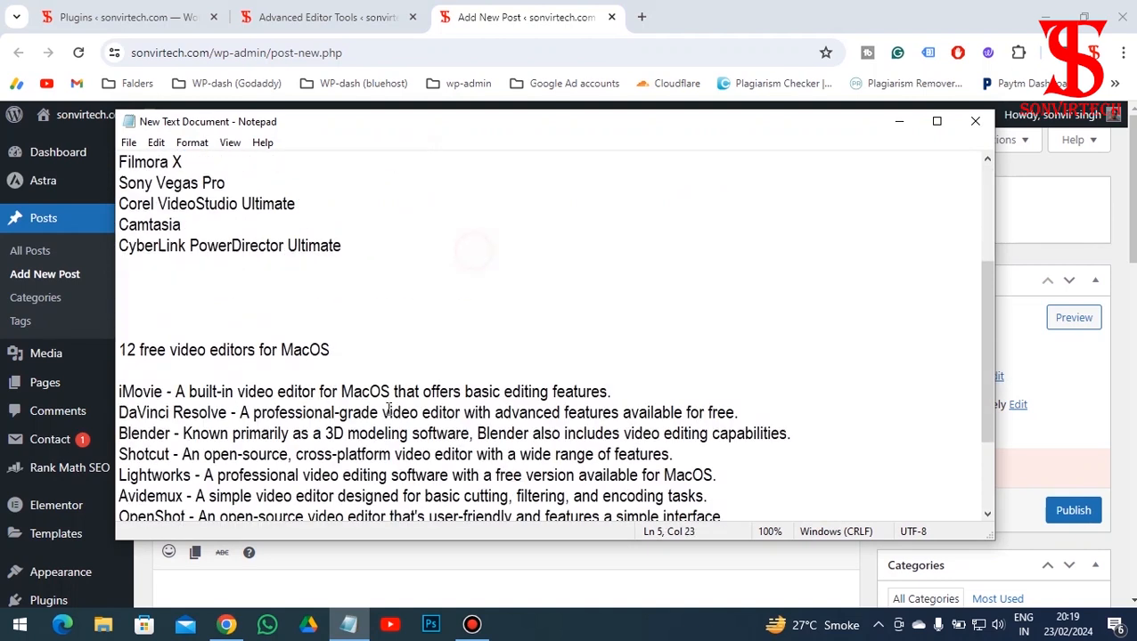
left_click_drag(349, 283, 75, 293)
key("ctrl+c")
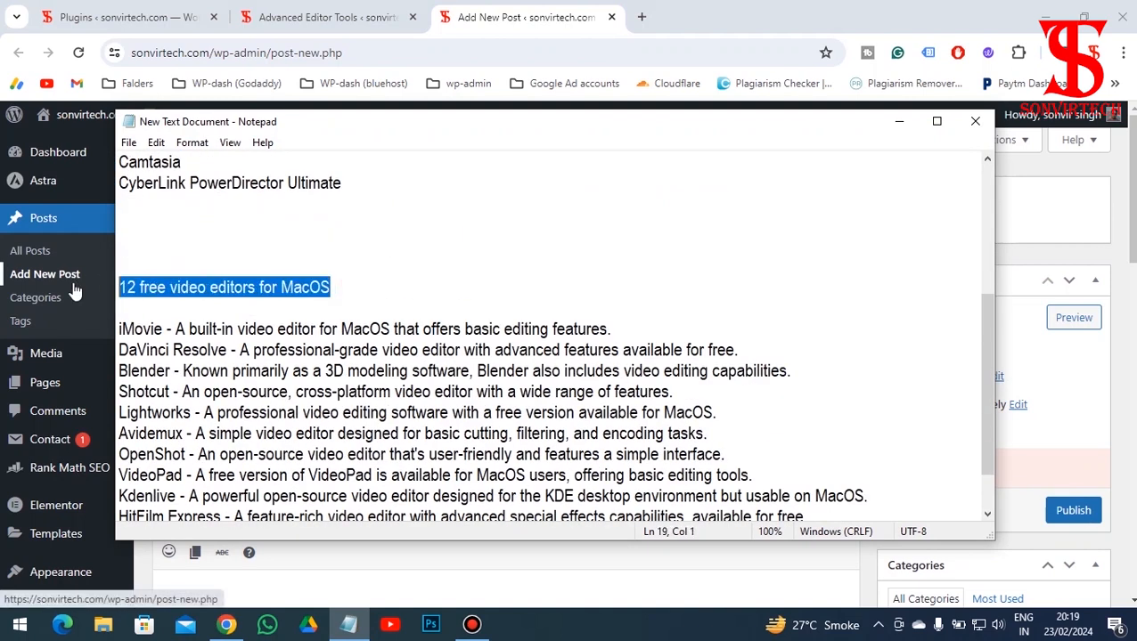
left_click(330, 17)
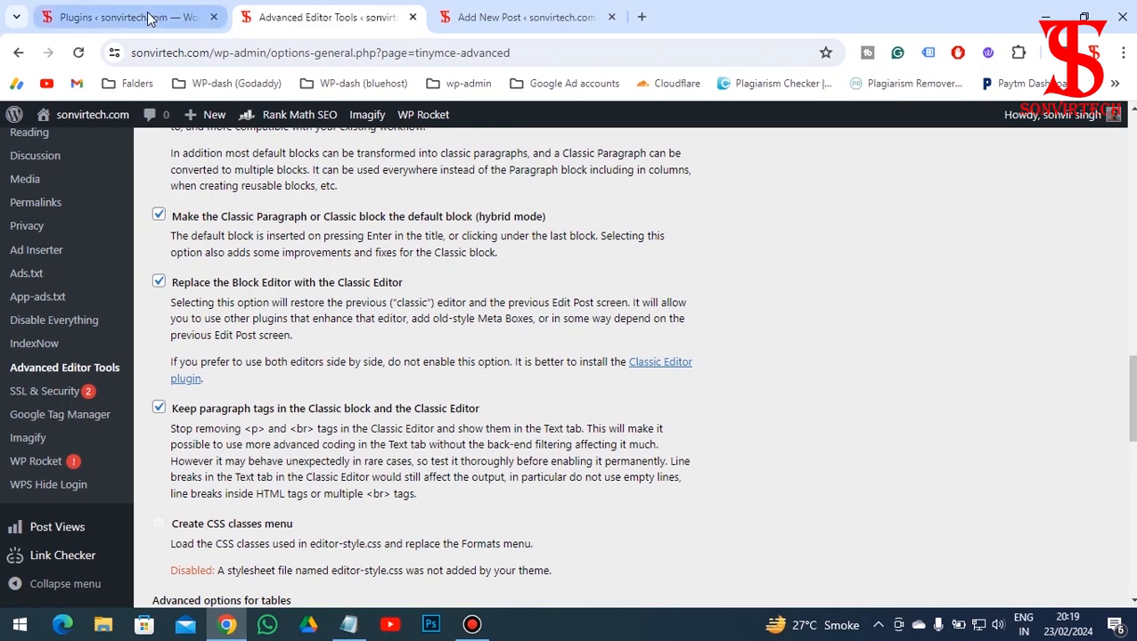
left_click(508, 16)
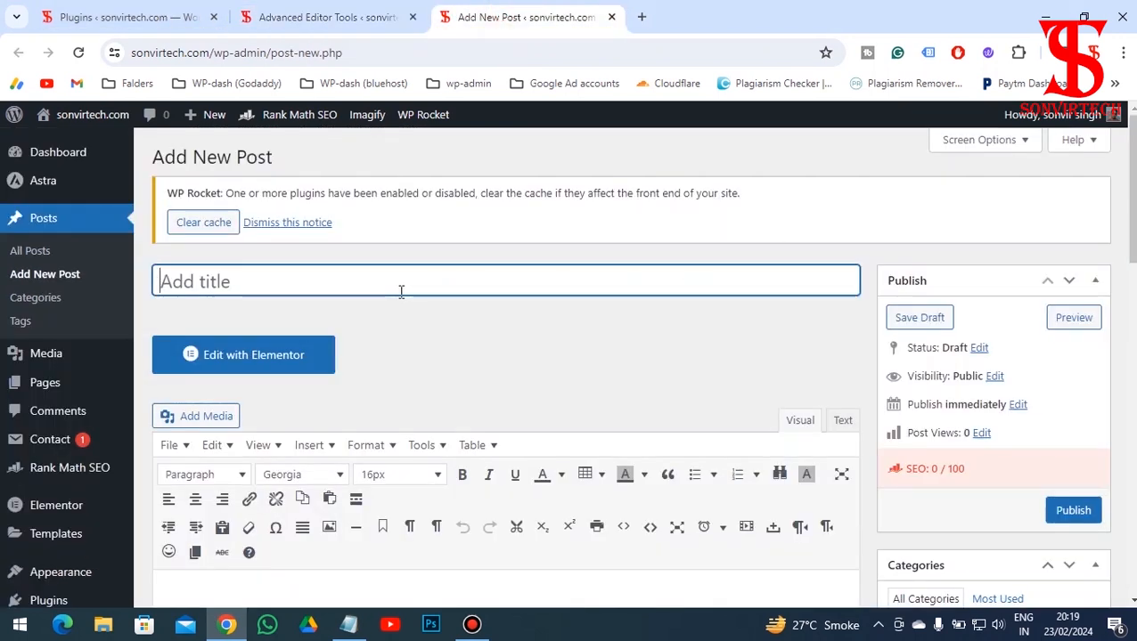
Paste the copied heading as the post title and copy the twelve-item editor list from the Notepad document into the post body
key("ctrl+v")
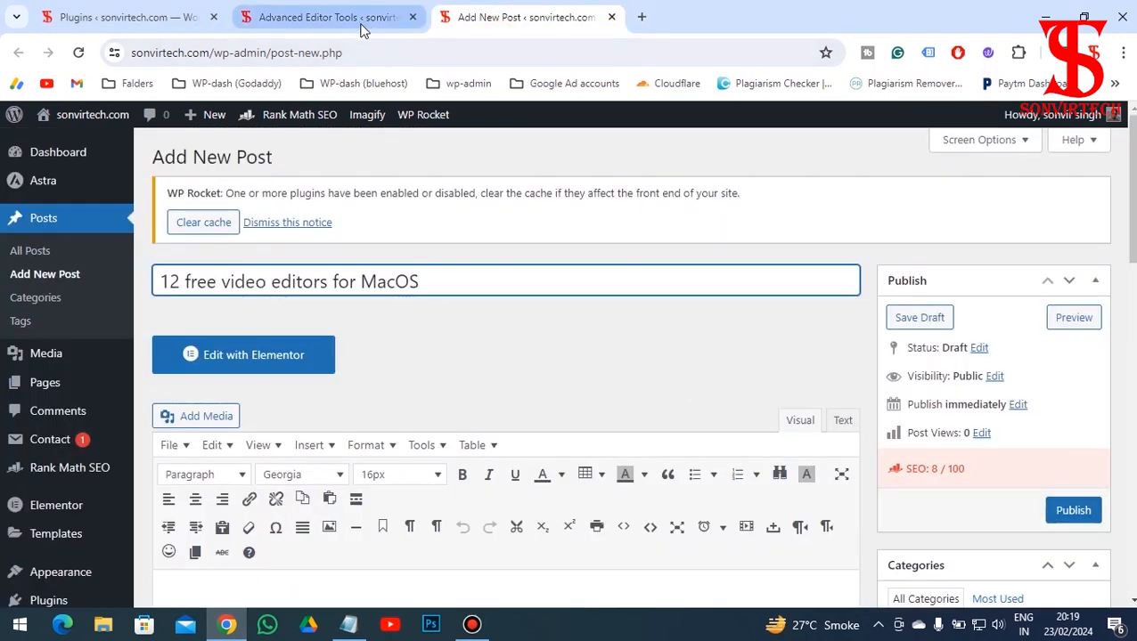
left_click(348, 625)
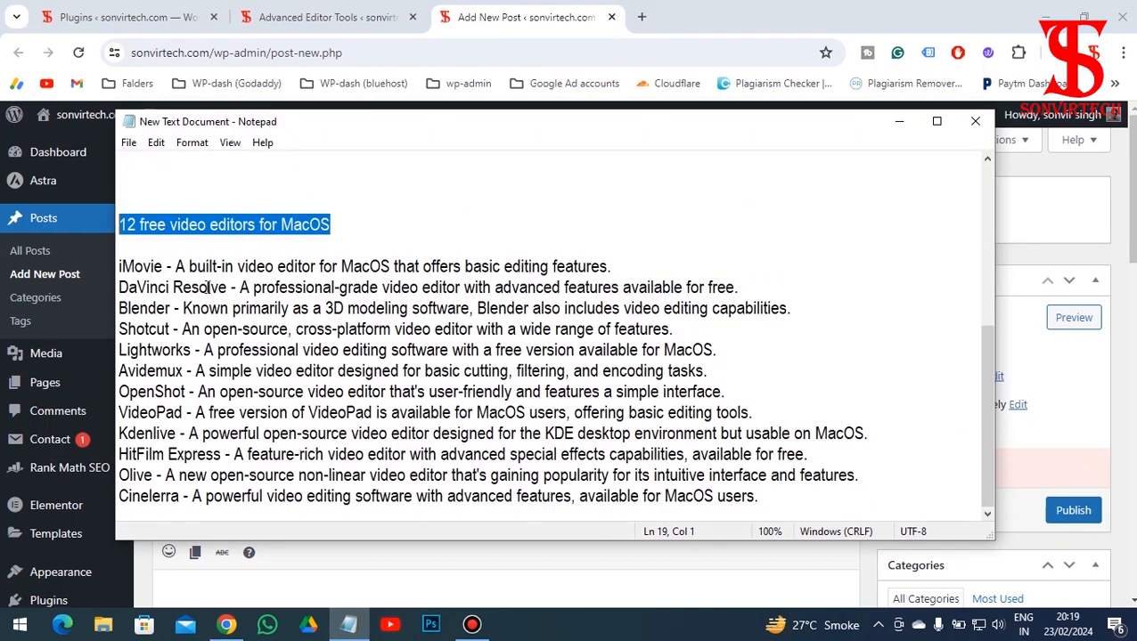
left_click_drag(121, 265, 804, 517)
key("ctrl+c")
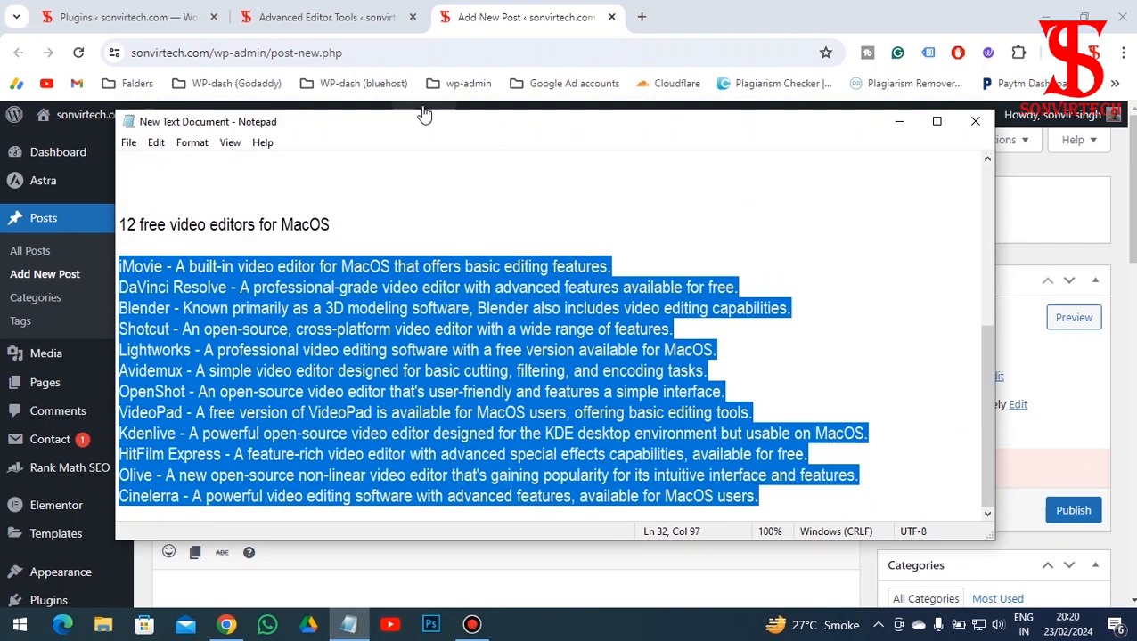
left_click(1045, 257)
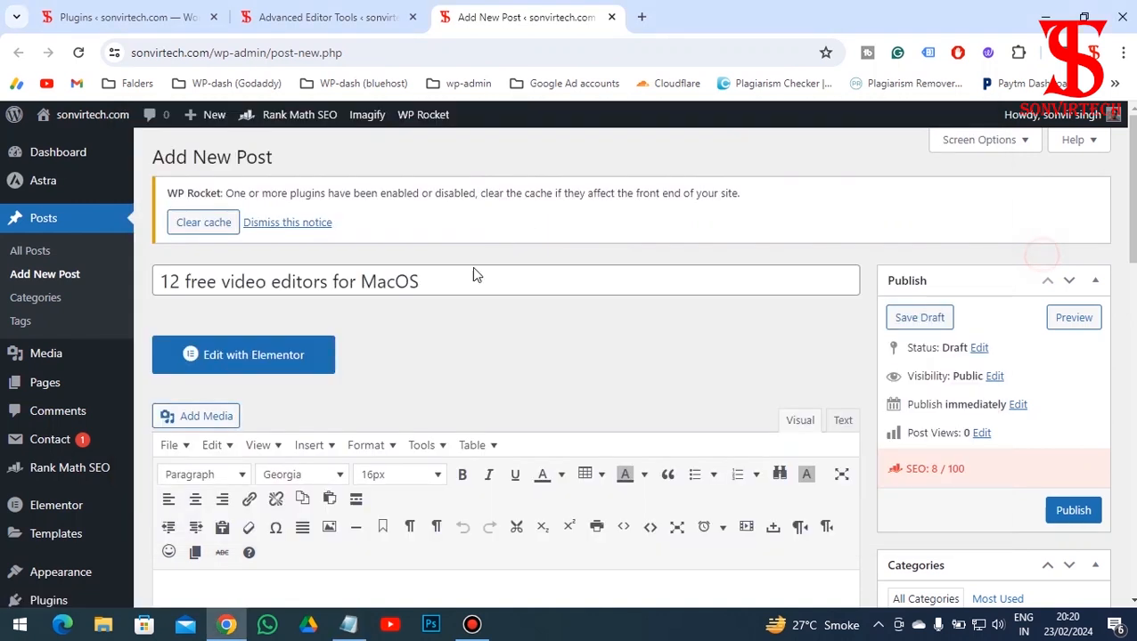
scroll(677, 408, "down", 3)
left_click(326, 395)
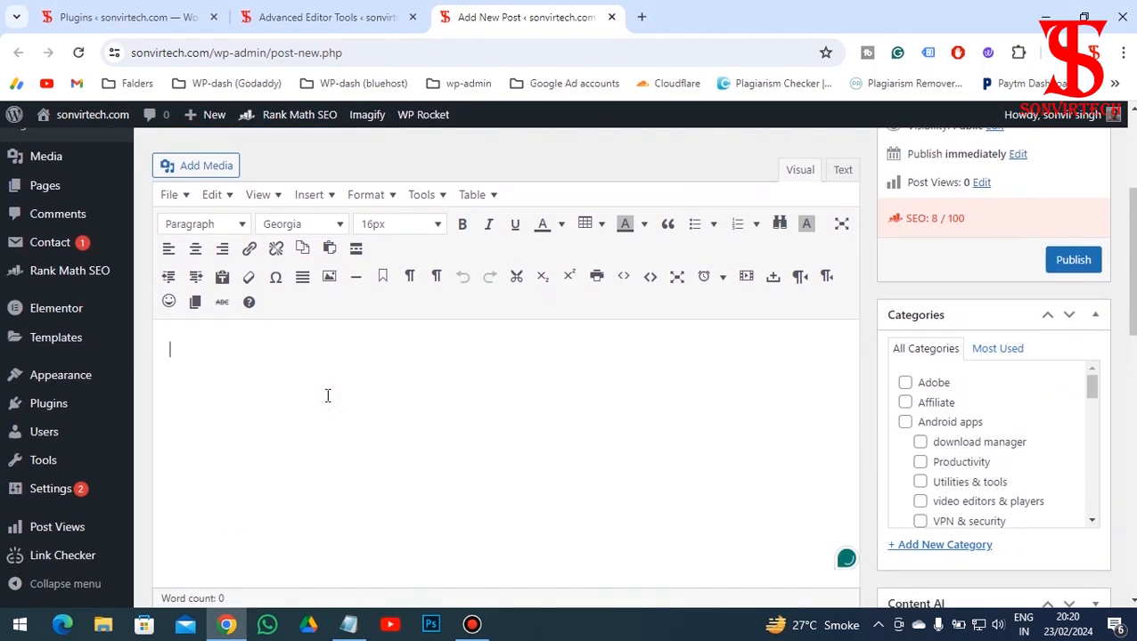
key("ctrl+v")
Set the post's visibility to Private, publish it, and dismiss the published and WP Rocket notices
scroll(935, 456, "up", 3)
left_click(994, 378)
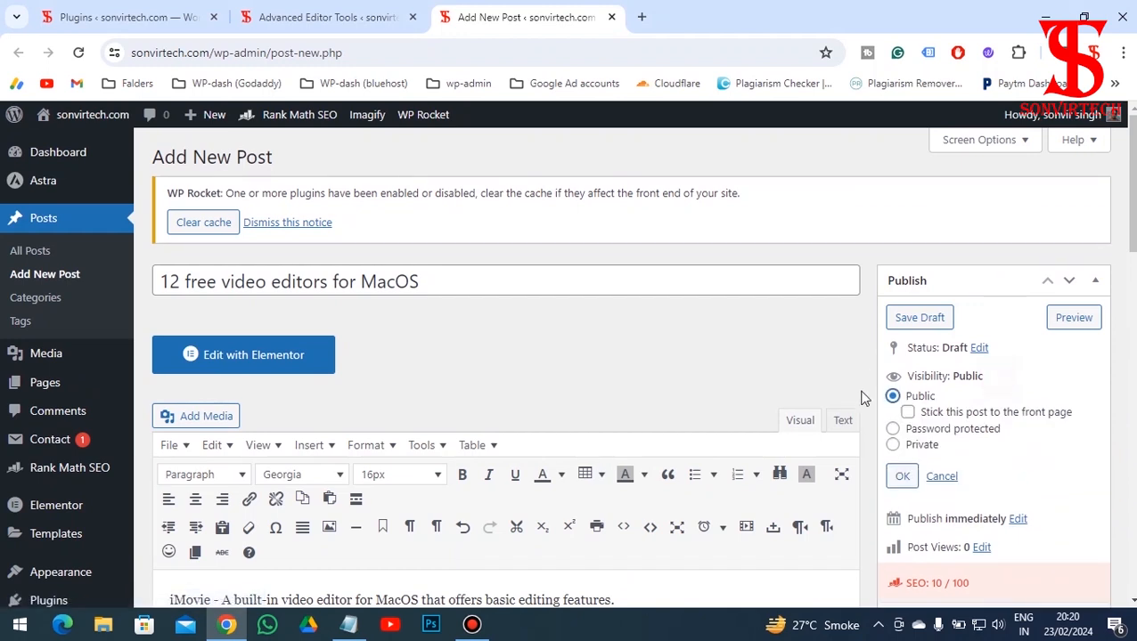
left_click(893, 448)
left_click(905, 459)
left_click(1067, 506)
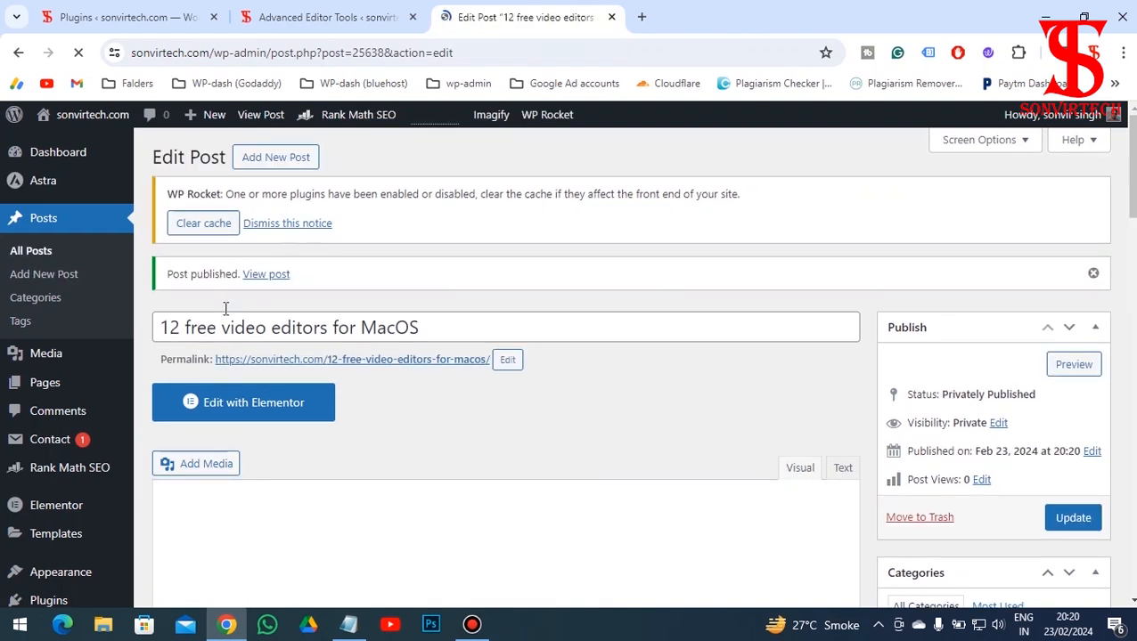
left_click(1093, 273)
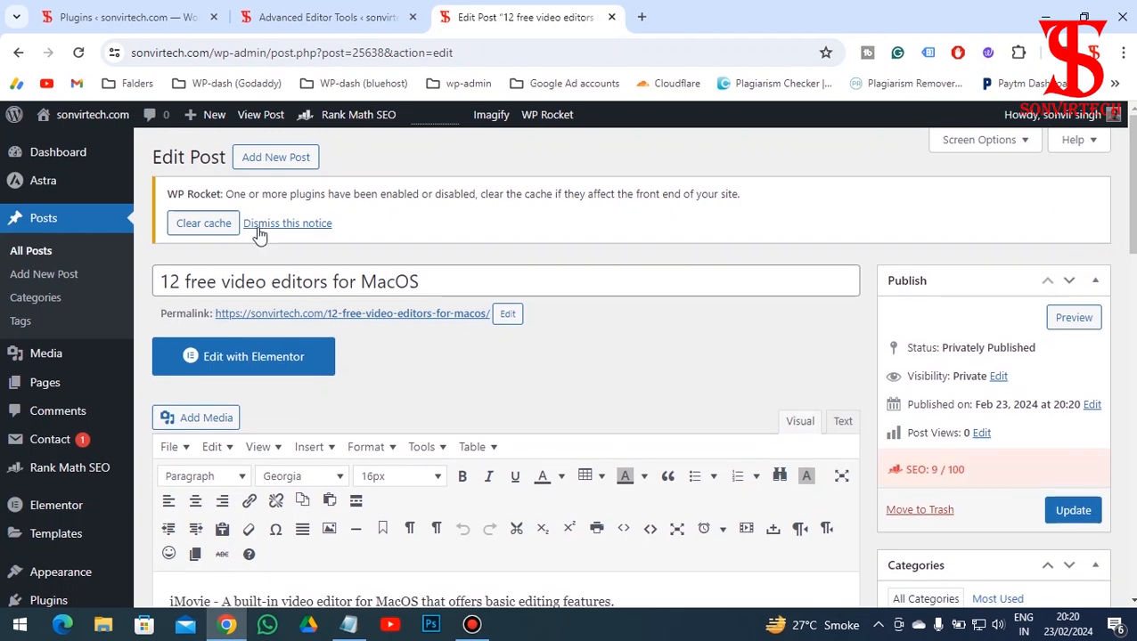
left_click(276, 225)
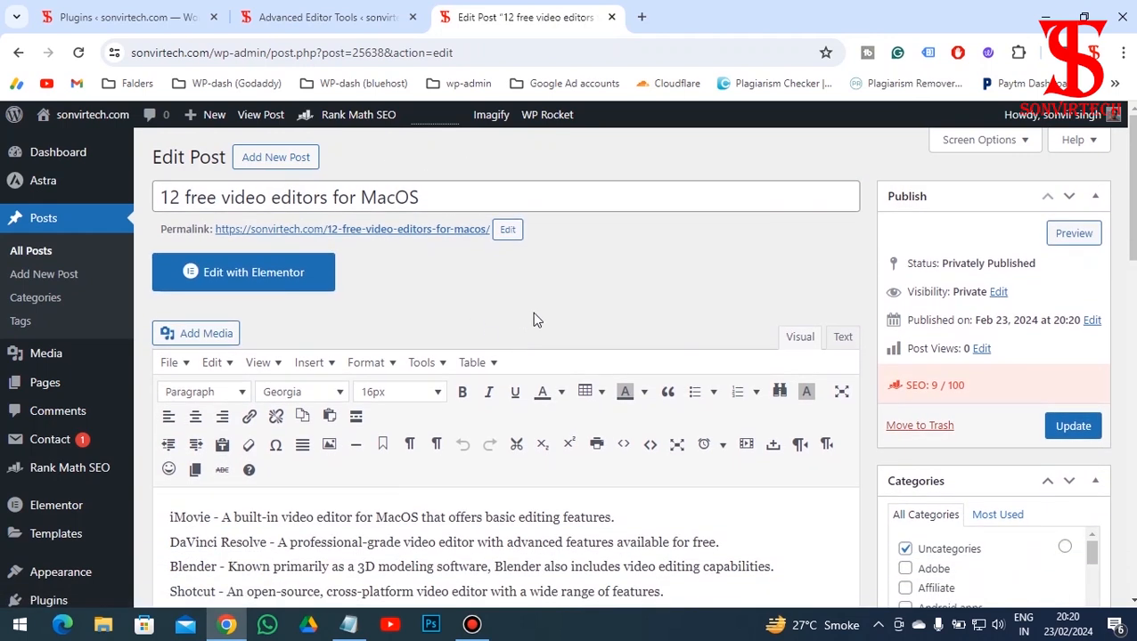
Check the installed plugins list for the status of the Classic Editor plugin
left_click(132, 17)
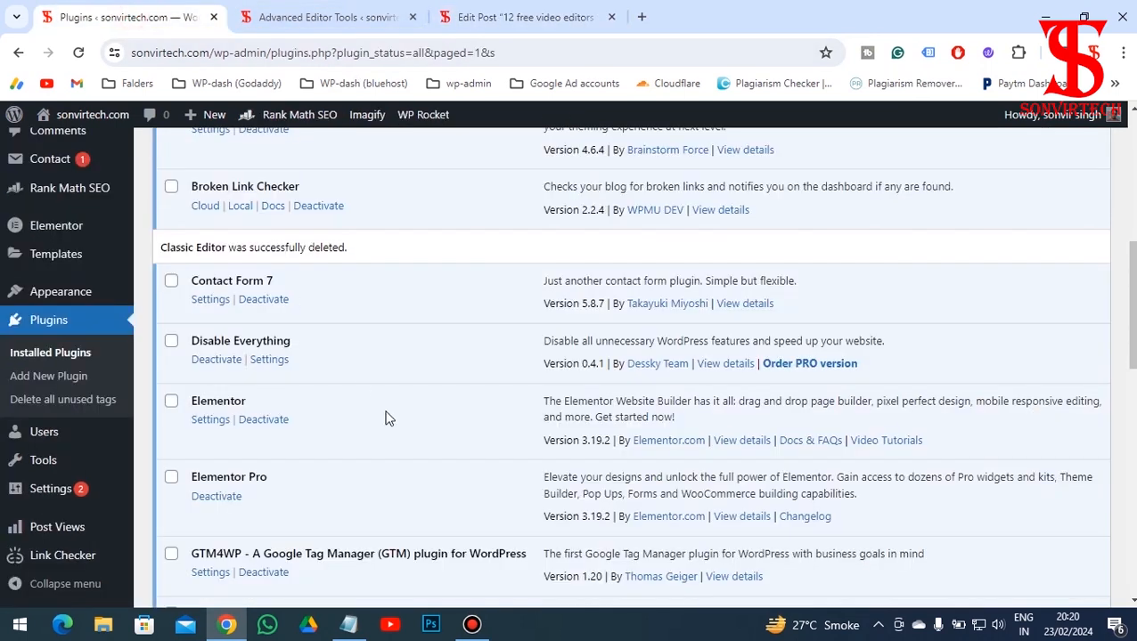
scroll(386, 419, "down", 8)
scroll(386, 419, "up", 4)
scroll(386, 418, "up", 5)
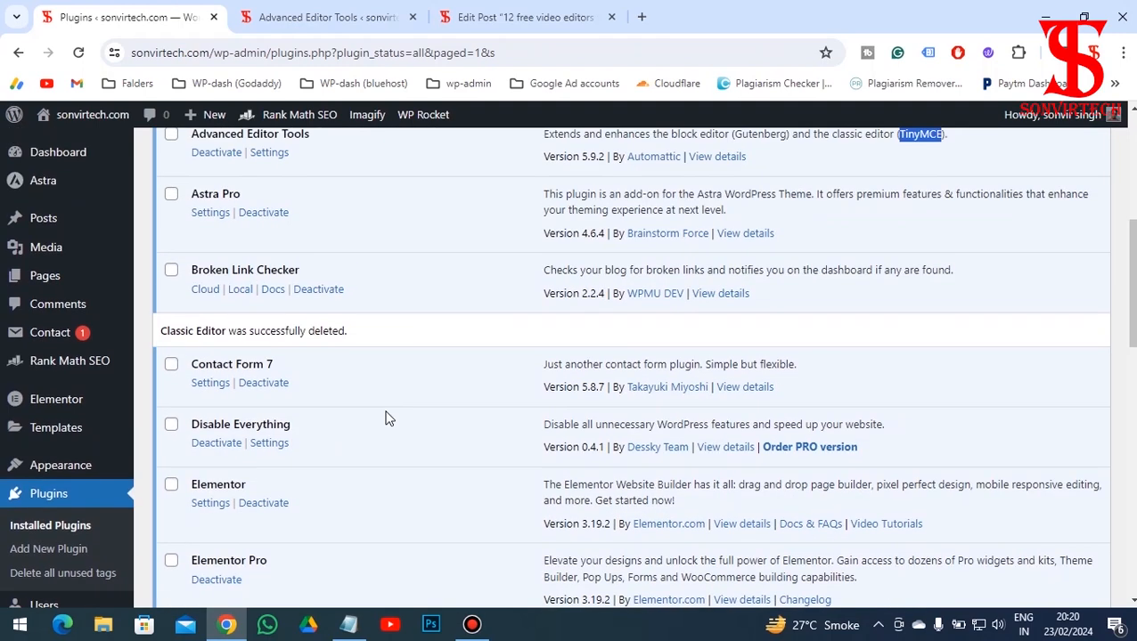
left_click_drag(162, 329, 362, 341)
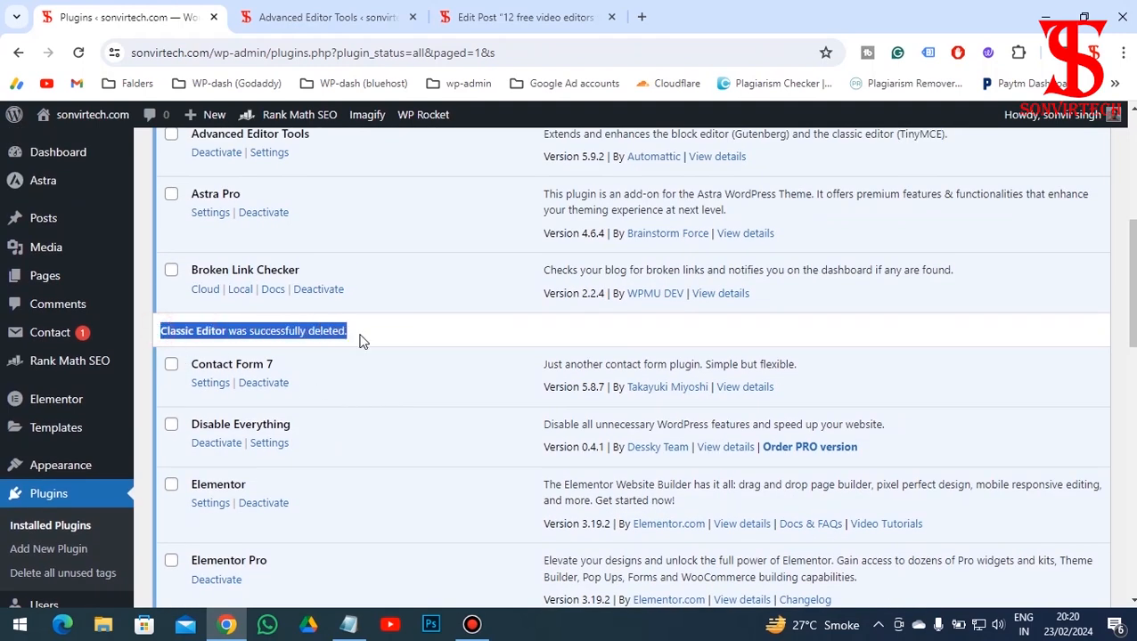
left_click(392, 331)
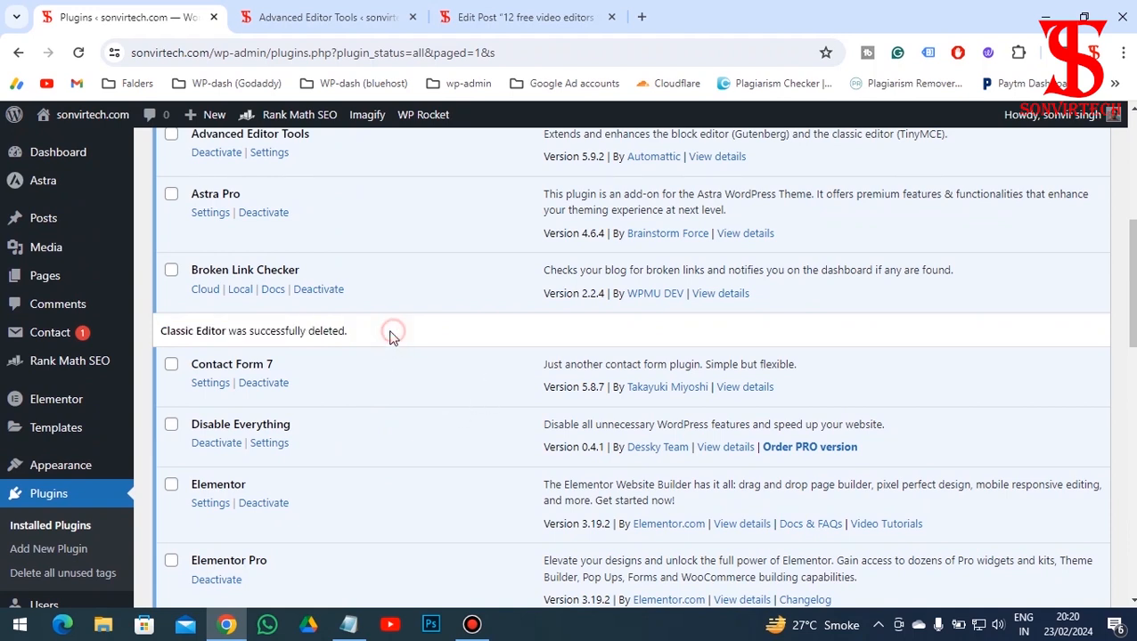
Try to open the "12 free video editors for MacOS" post with Elementor and accept the Back to WordPress Editor dialog
left_click(512, 19)
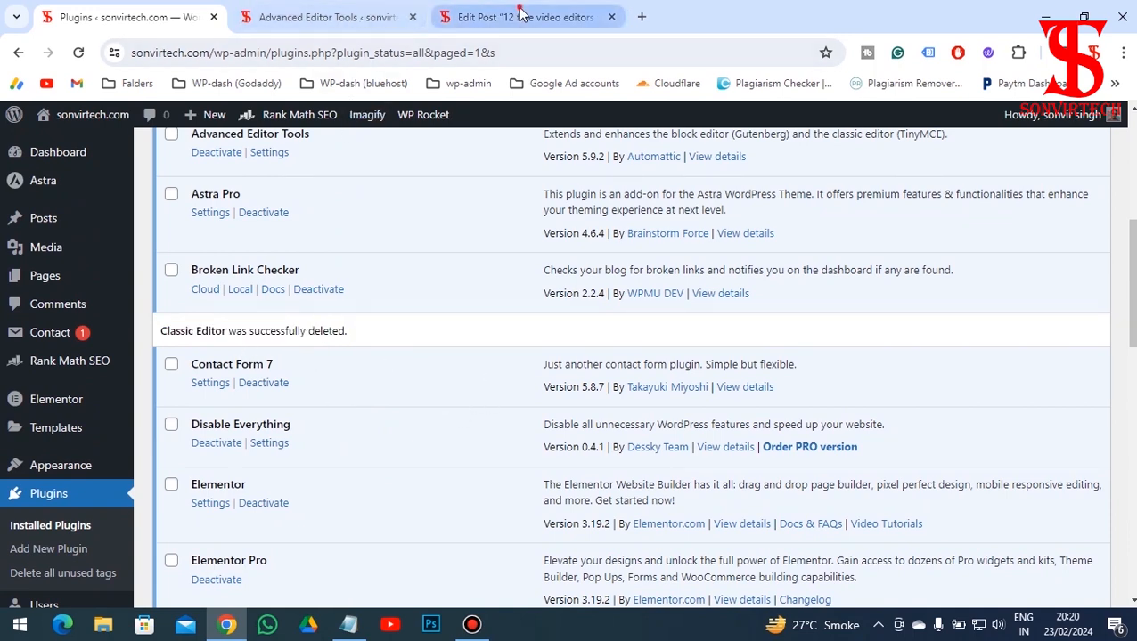
scroll(499, 316, "down", 5)
scroll(535, 318, "up", 5)
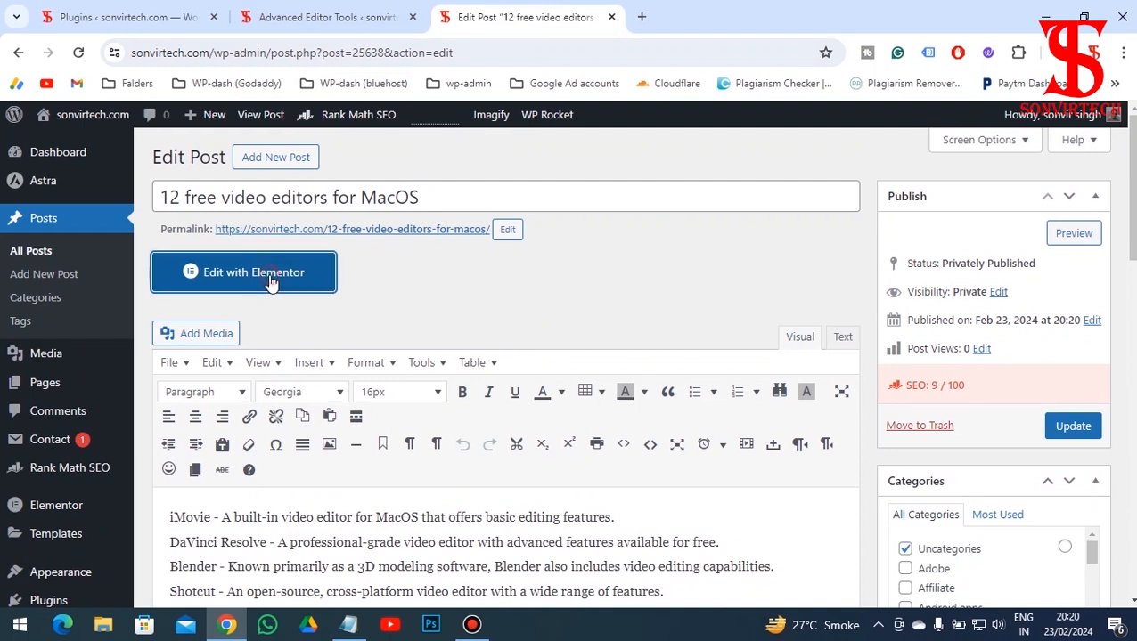
left_click(271, 282)
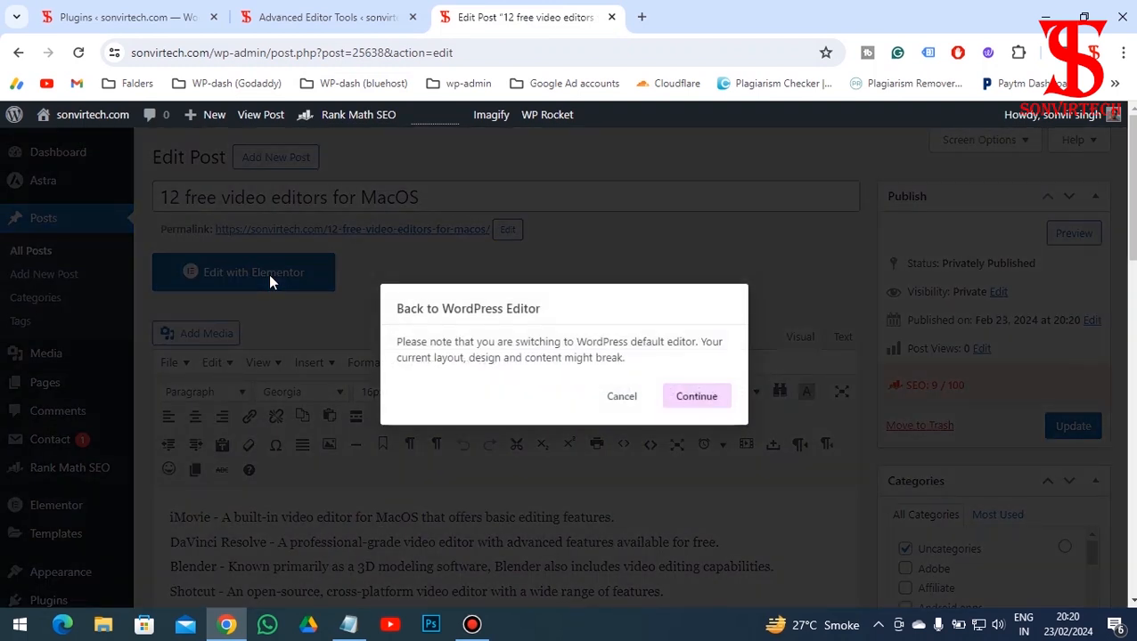
left_click(698, 397)
Disable "Replace the Block Editor with the Classic Editor" in Advanced Editor Tools and save the changes
left_click(348, 25)
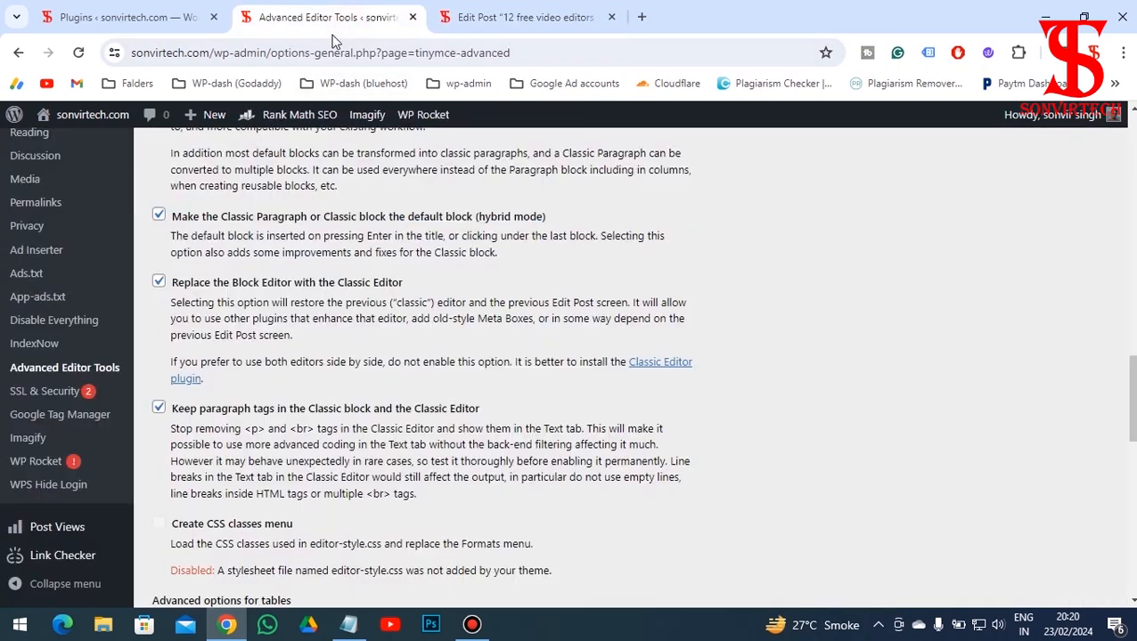
scroll(341, 279, "up", 15)
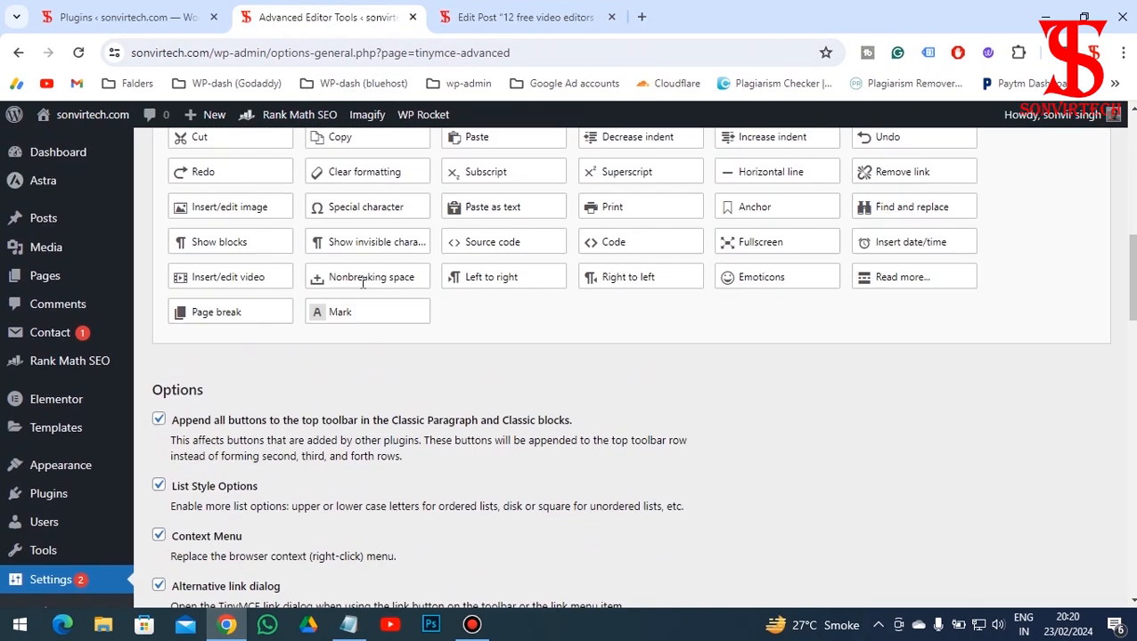
scroll(362, 287, "down", 10)
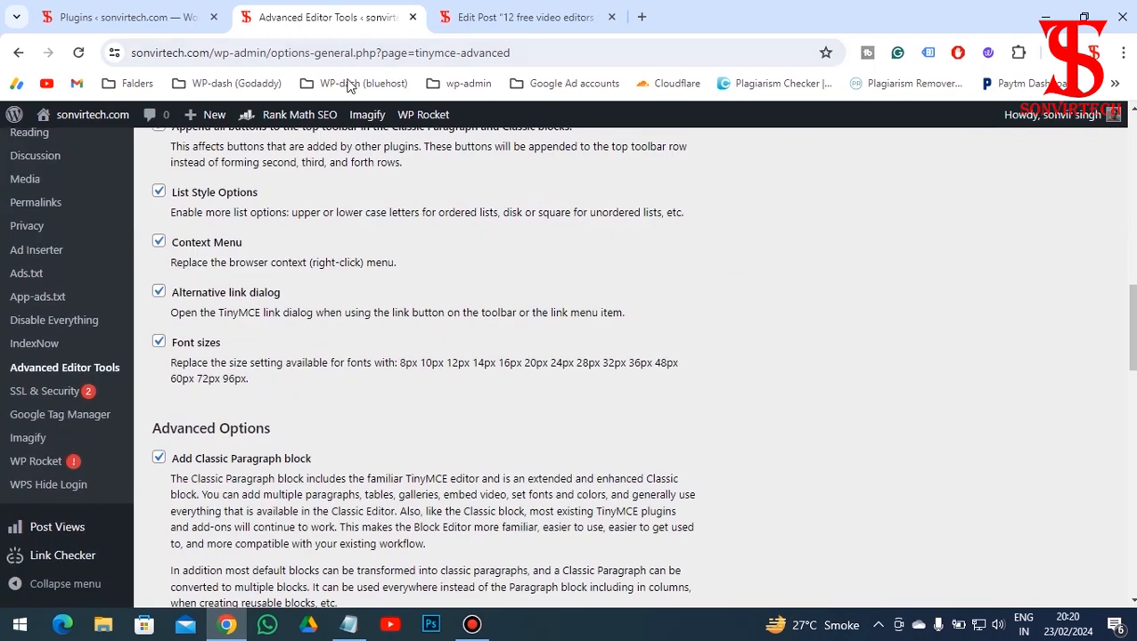
scroll(326, 342, "down", 5)
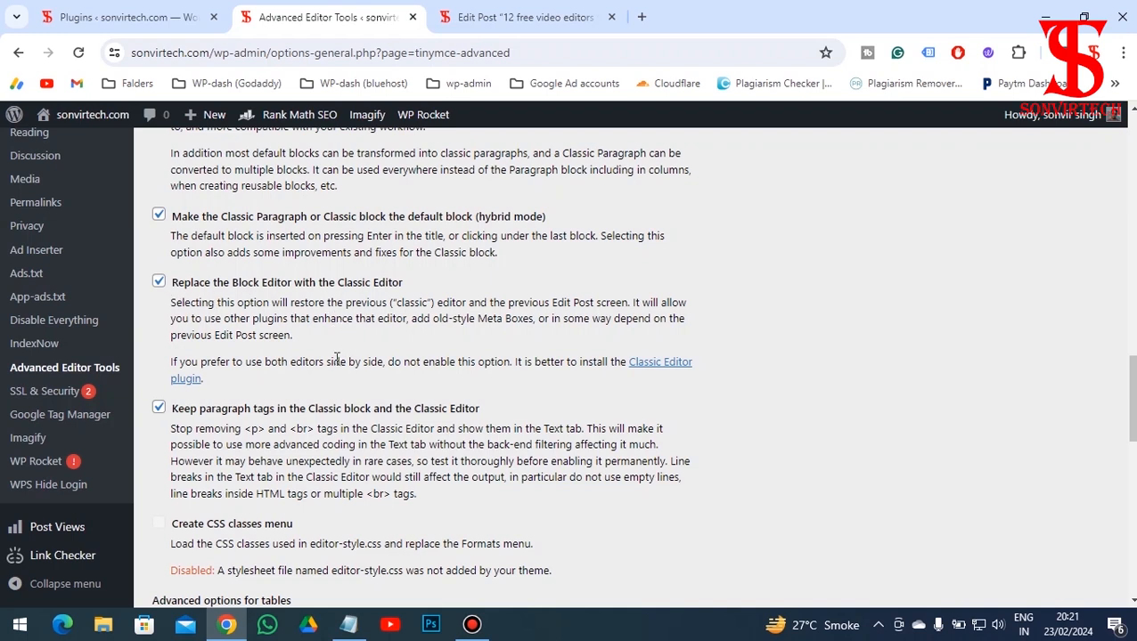
left_click(524, 17)
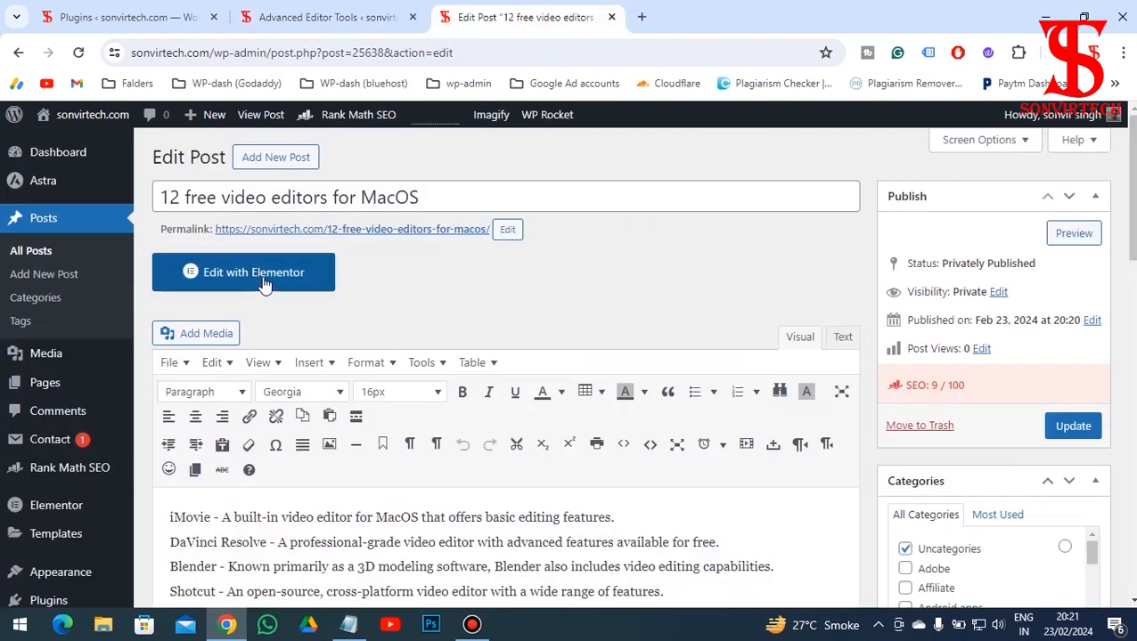
left_click(327, 22)
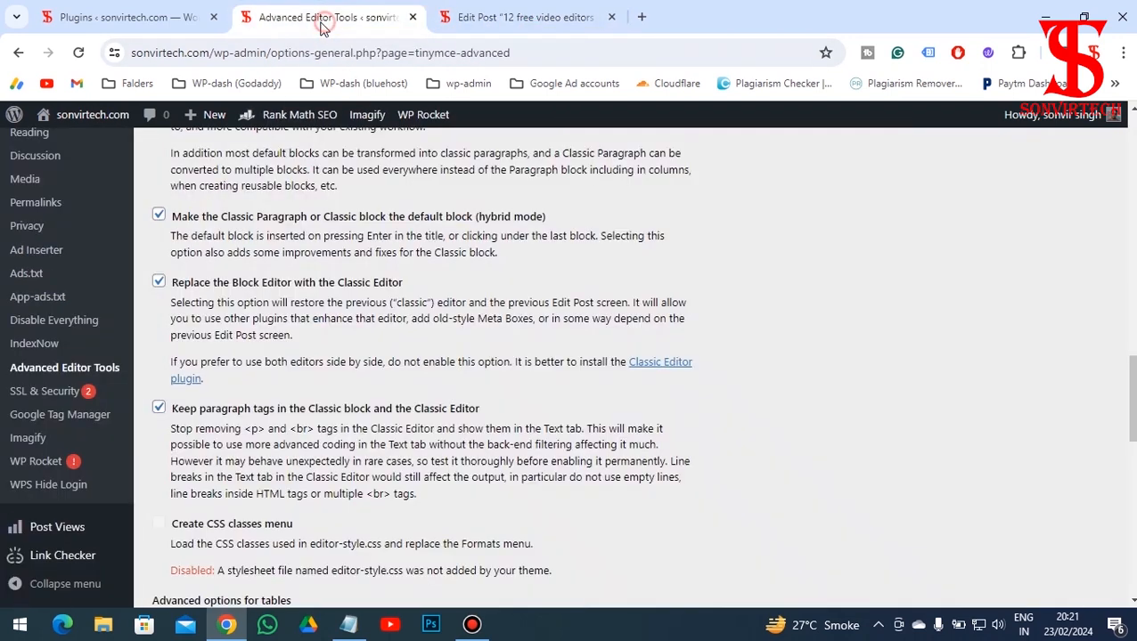
left_click(158, 283)
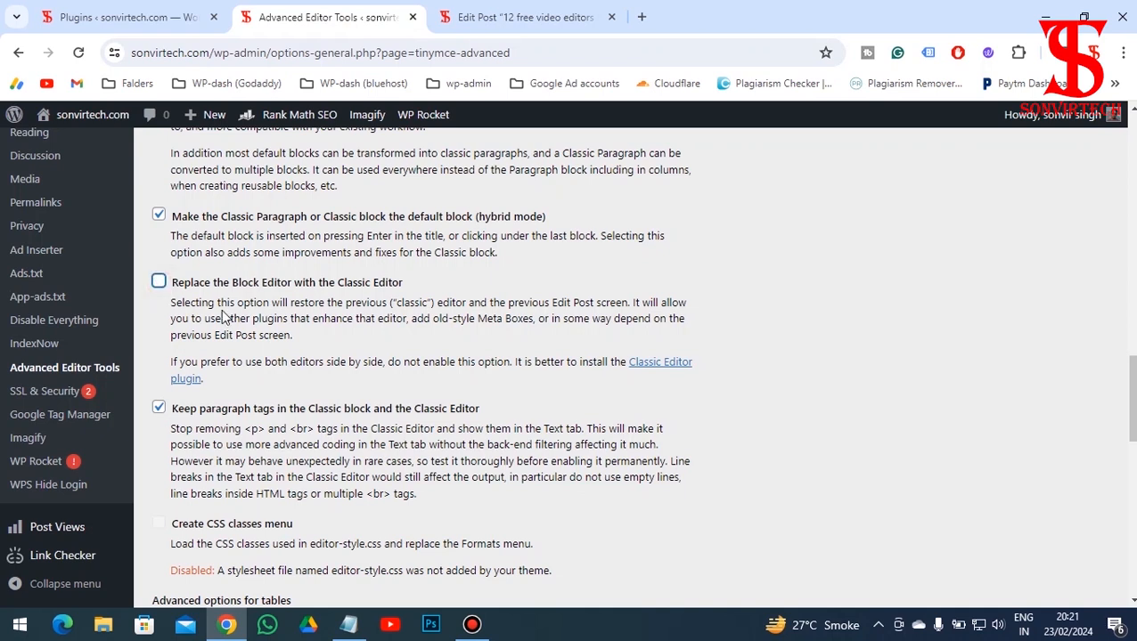
scroll(375, 434, "down", 5)
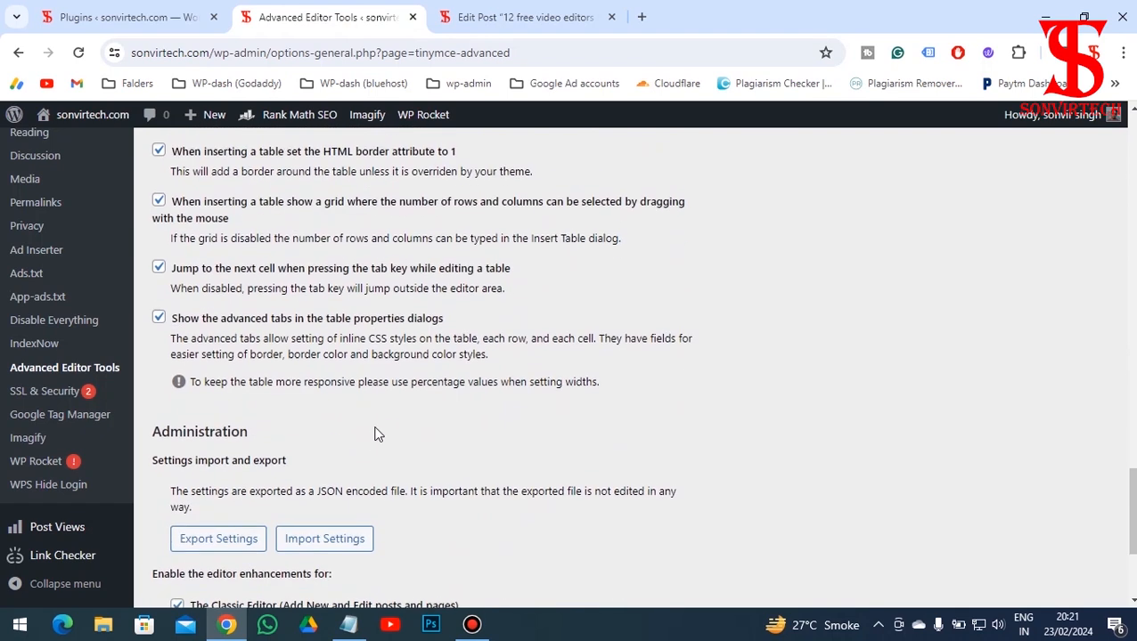
scroll(374, 433, "down", 3)
left_click(1063, 530)
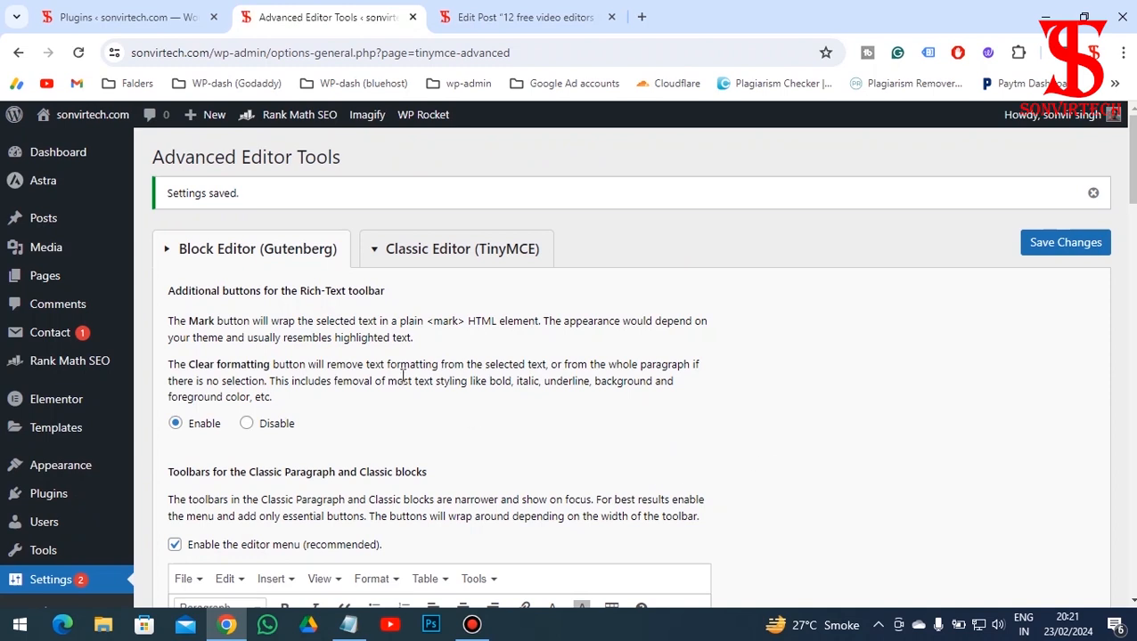
Reload the edit page of the "12 free video editors for MacOS" post to apply the changed editor setting
left_click(515, 18)
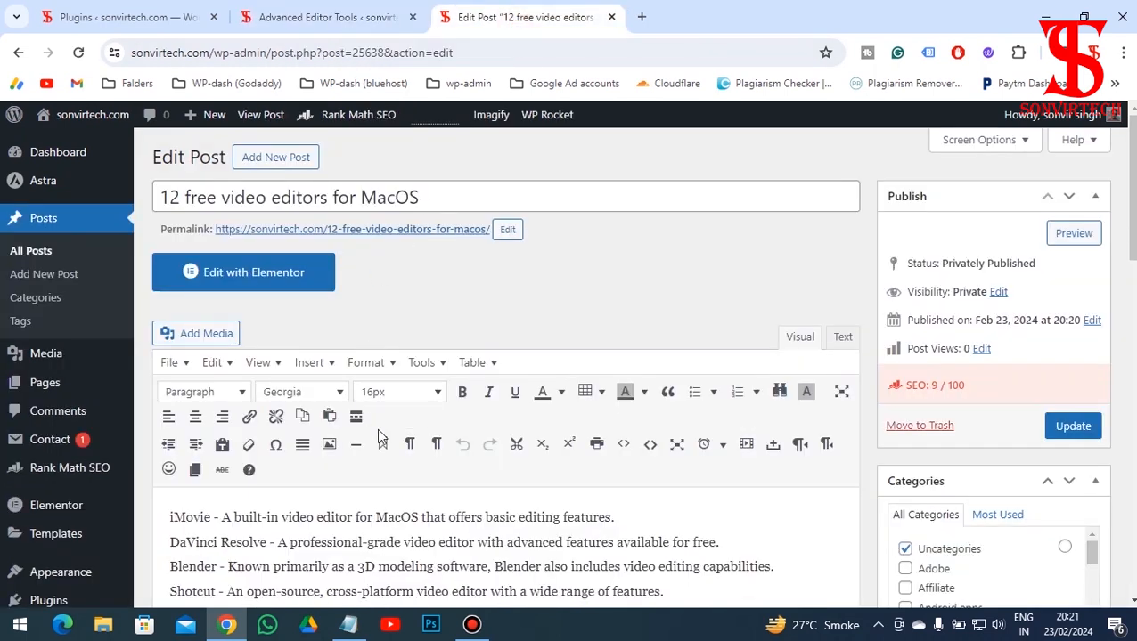
scroll(469, 468, "down", 1)
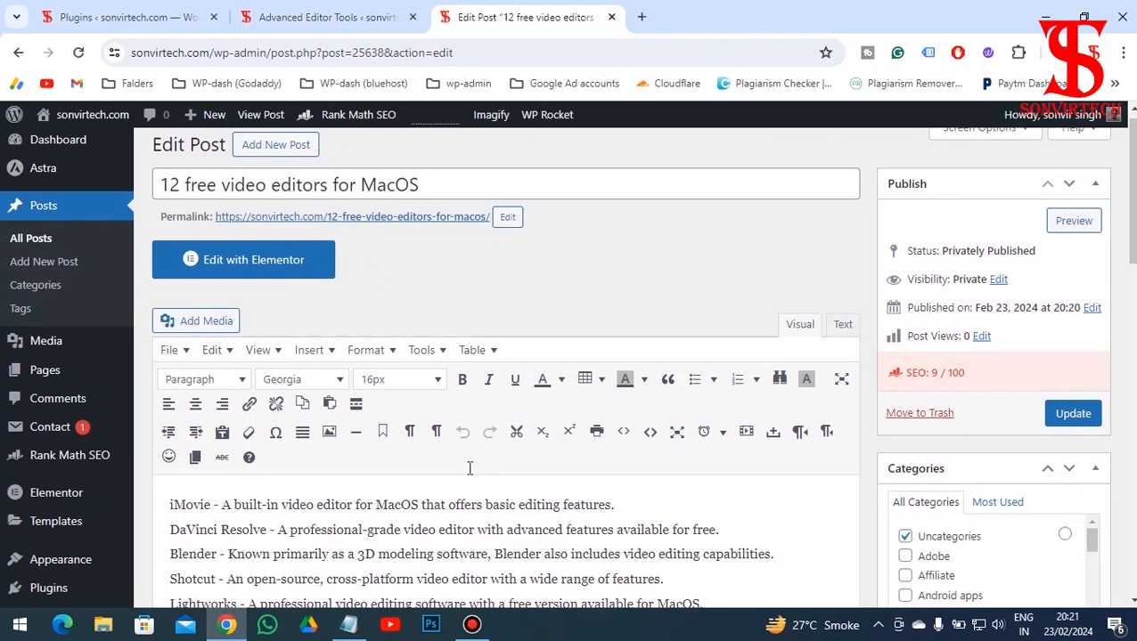
scroll(469, 468, "up", 1)
left_click(78, 53)
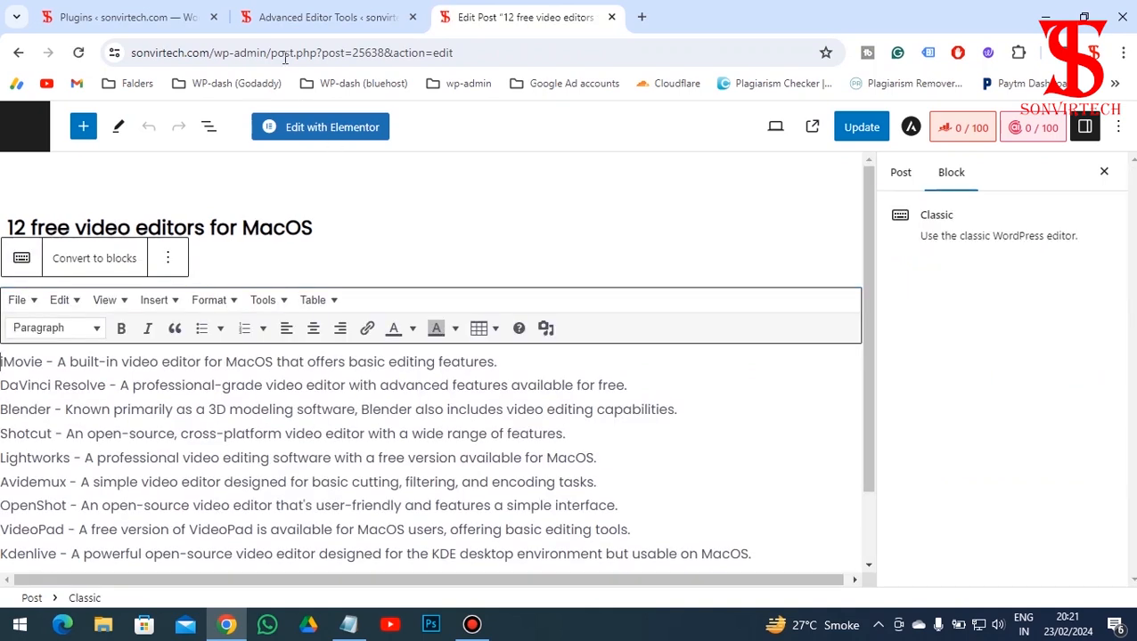
Open the post with Elementor from the block editor and agree to leave the page
left_click(298, 17)
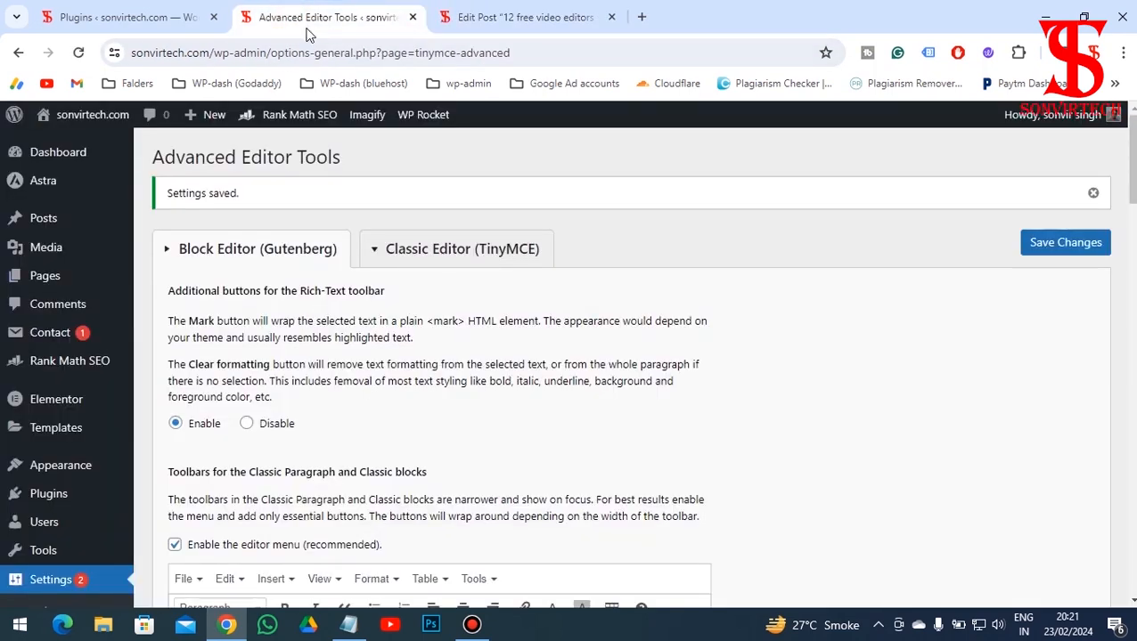
left_click(485, 20)
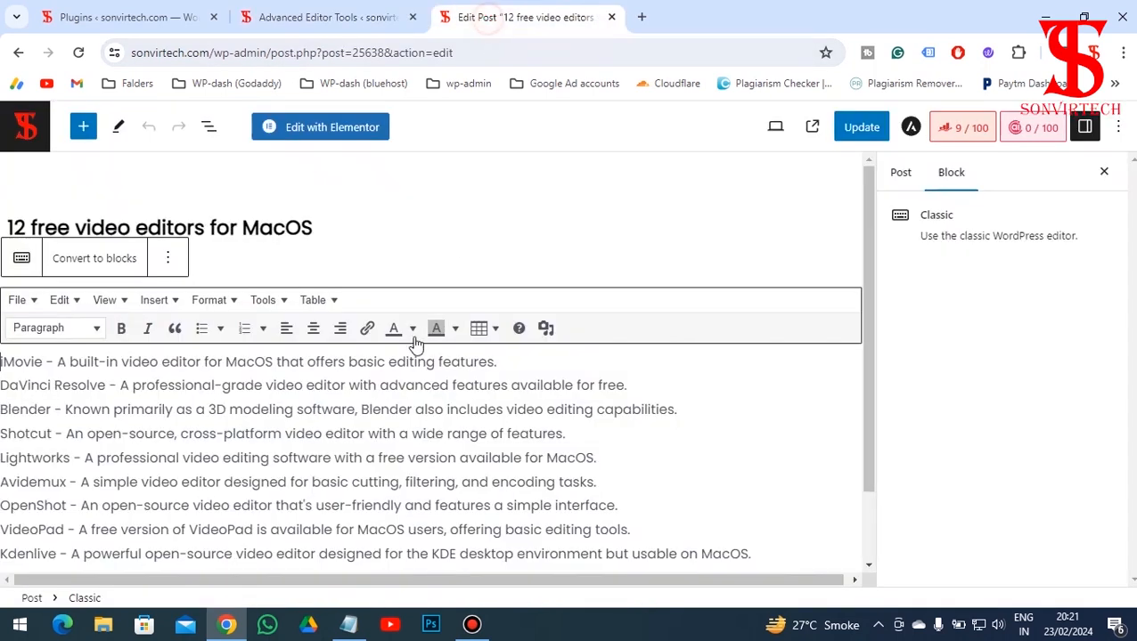
left_click(323, 134)
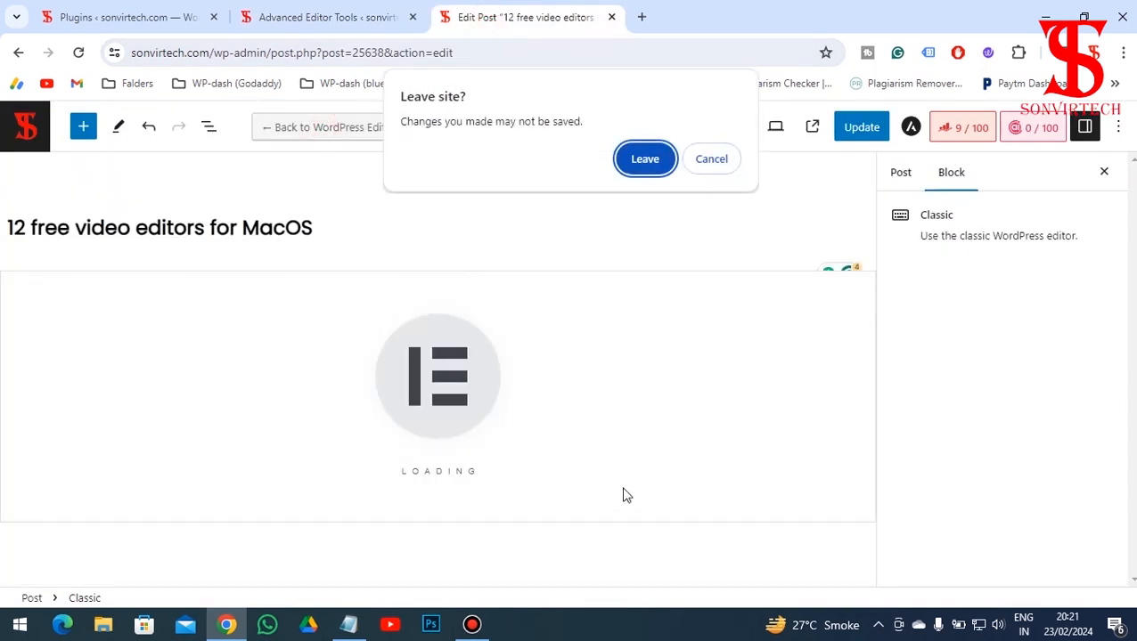
left_click(648, 160)
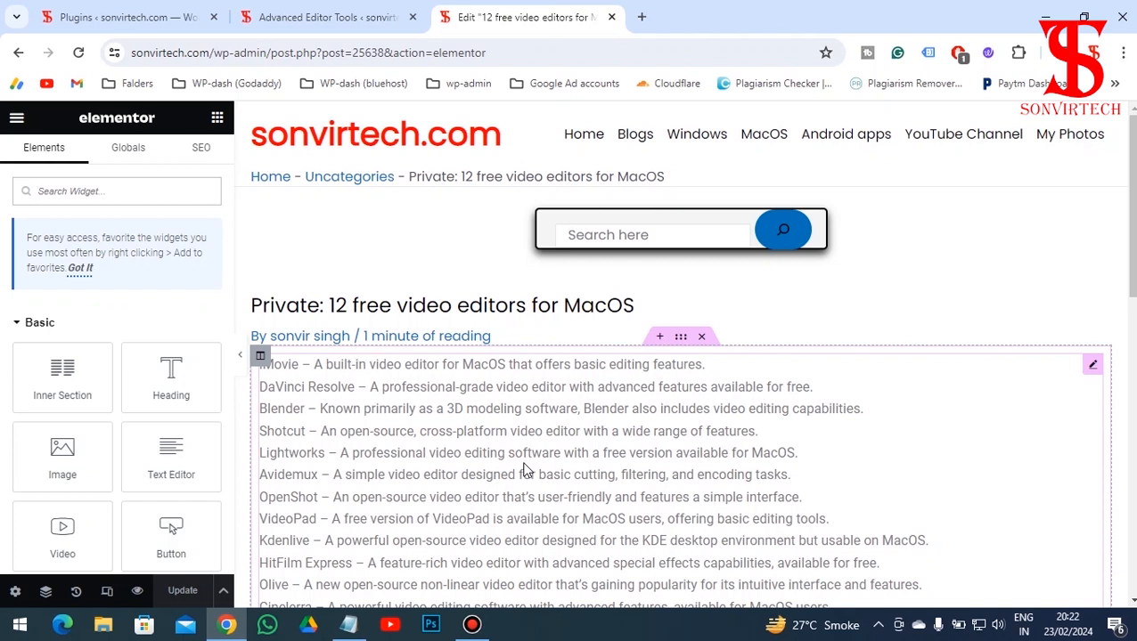
Review the Advanced Editor Tools settings and the plugins list, dismiss the plugin deactivation notice, and return to the post in Elementor
left_click(342, 13)
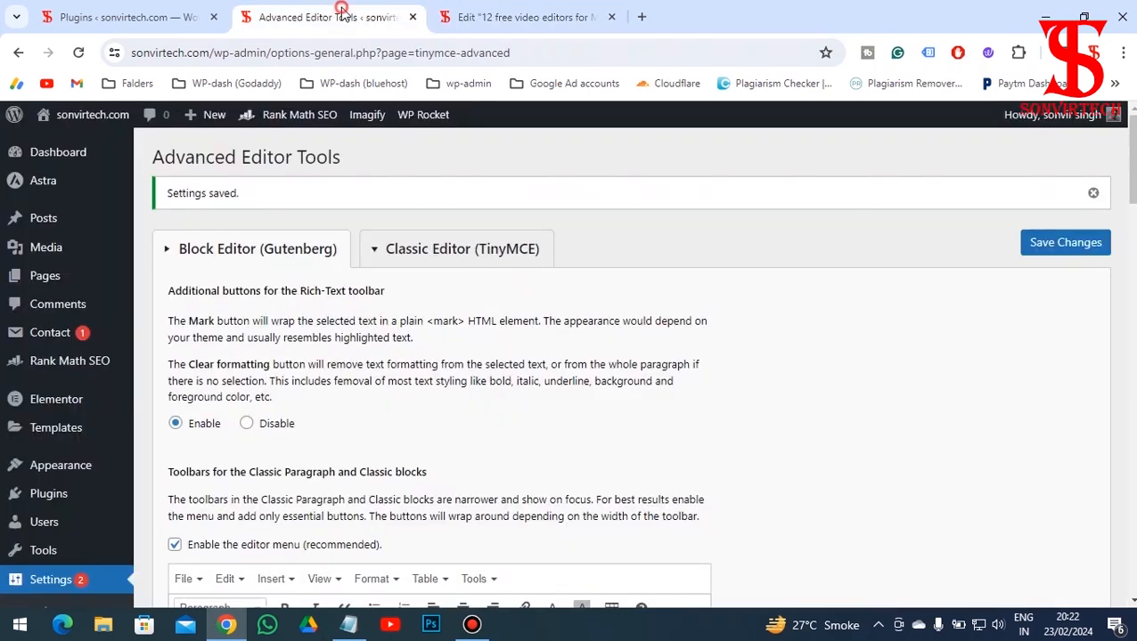
scroll(363, 491, "down", 10)
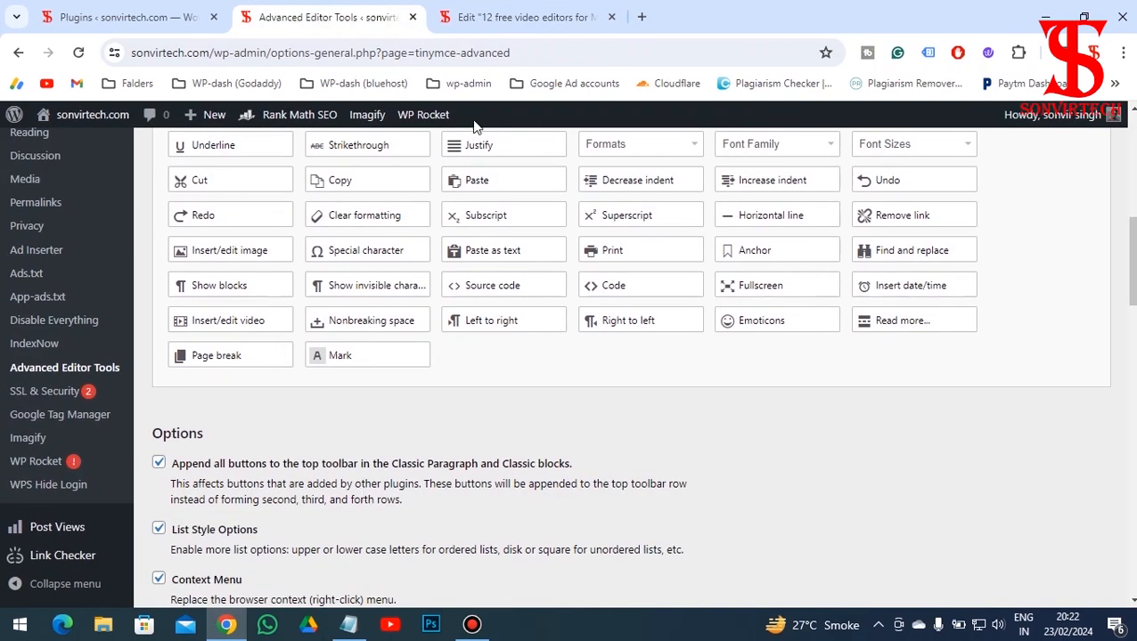
scroll(528, 522, "up", 10)
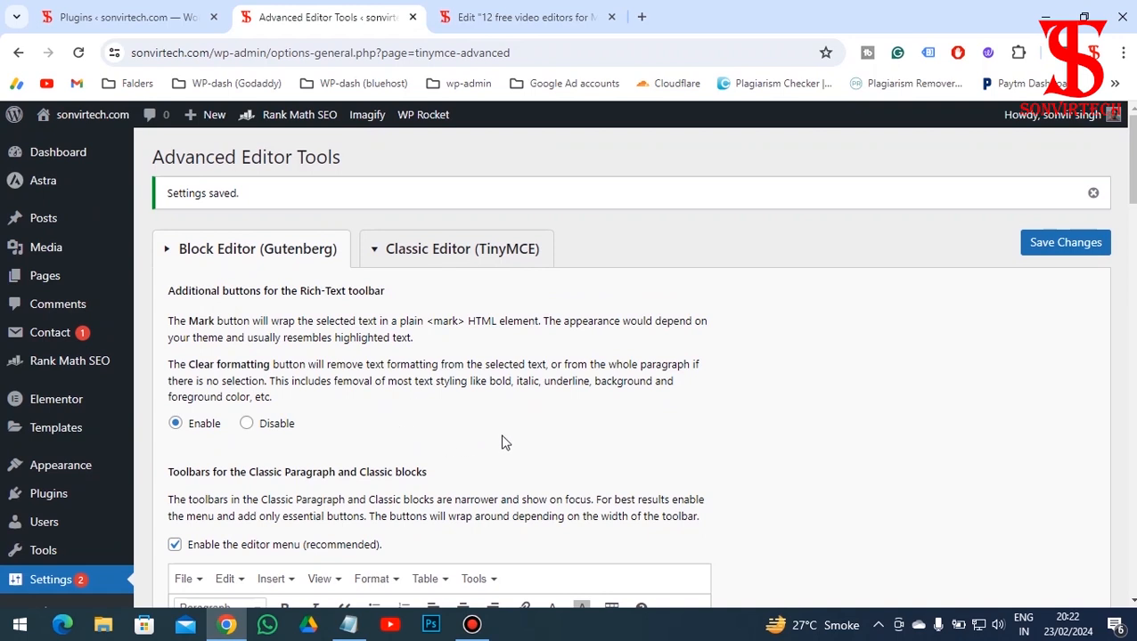
left_click(135, 17)
scroll(410, 448, "up", 5)
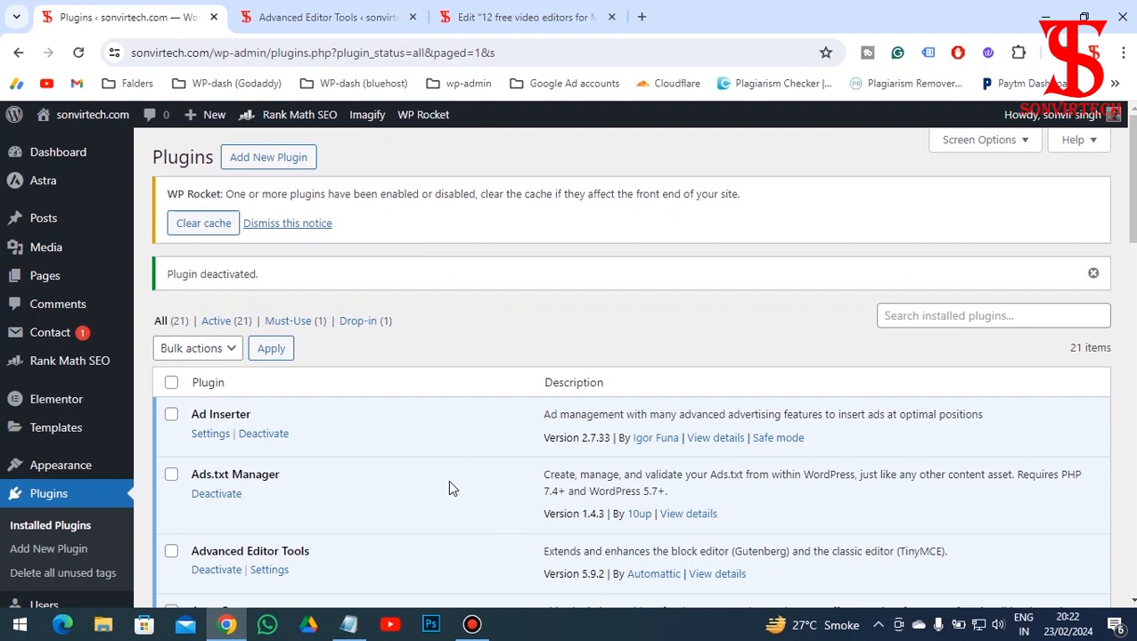
left_click(1093, 273)
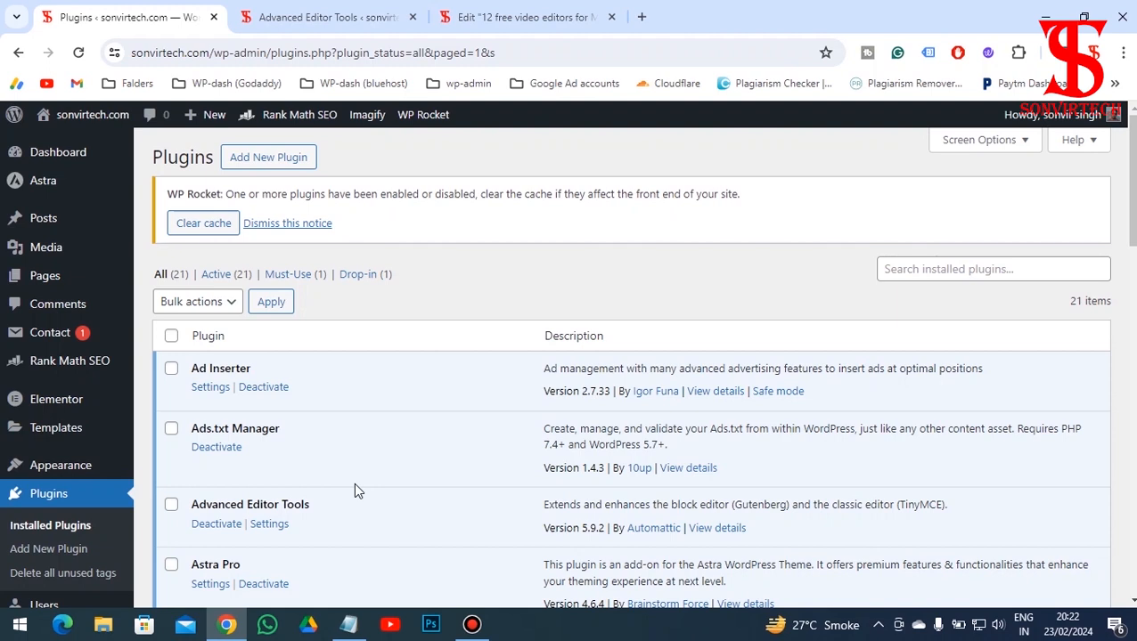
left_click(524, 18)
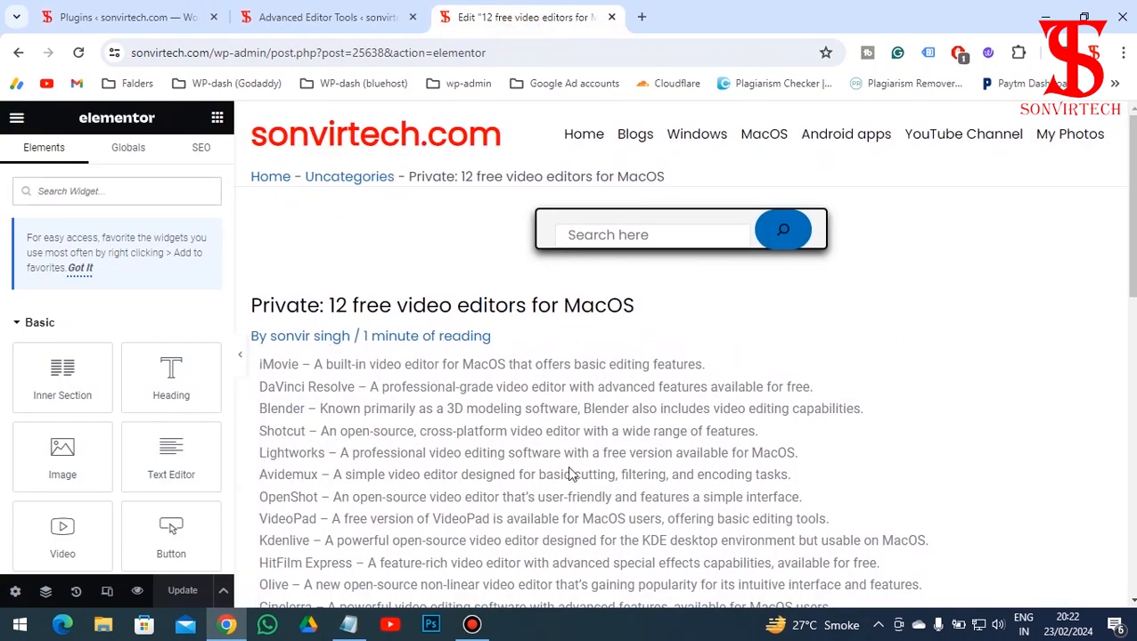